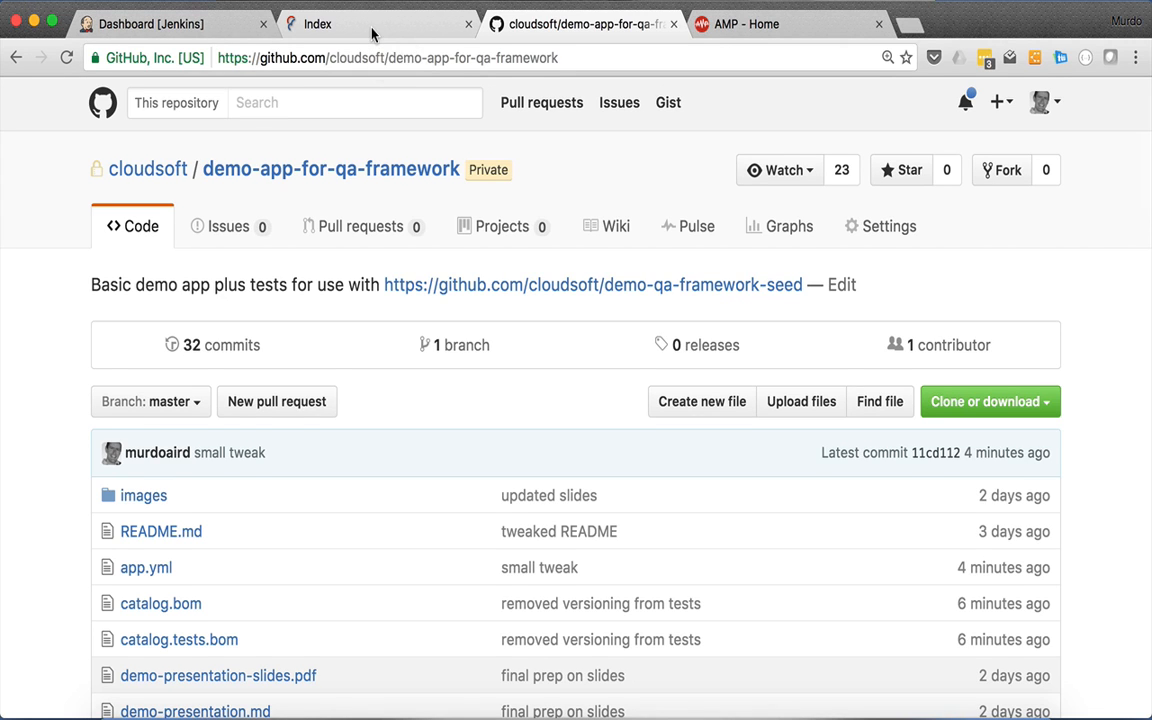
- Open the demo-app-for-qa-framework test suite in the QA Results Dashboard and review its run history
click(372, 33)
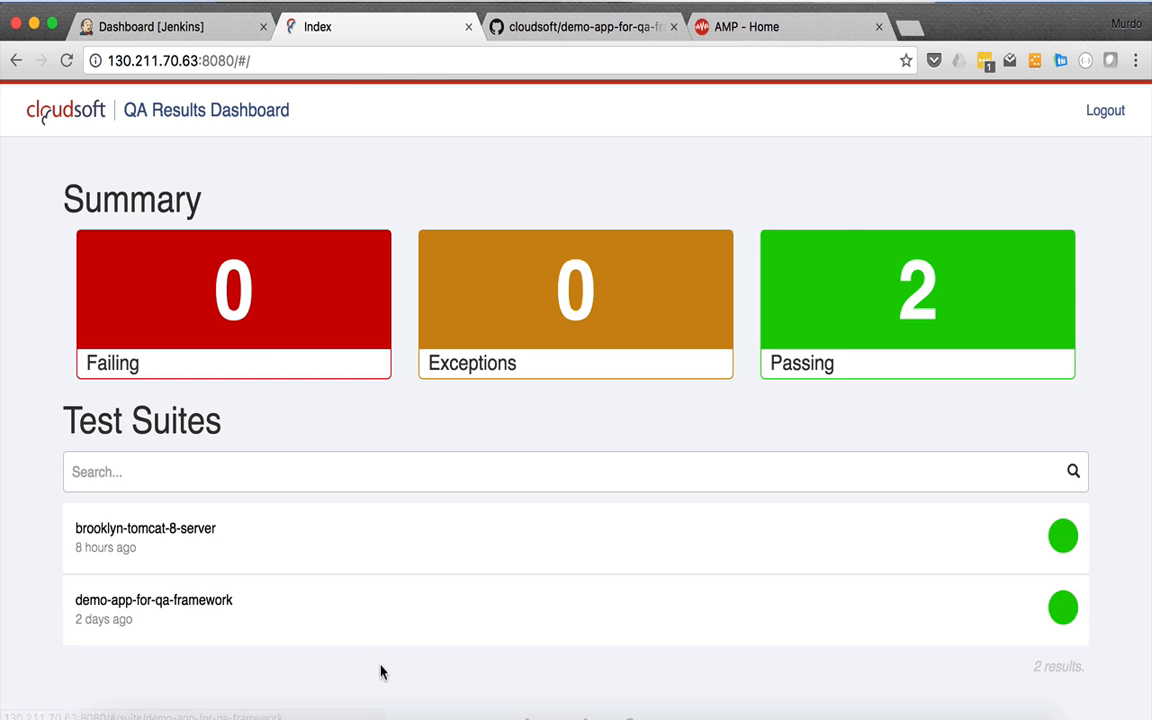
click(390, 614)
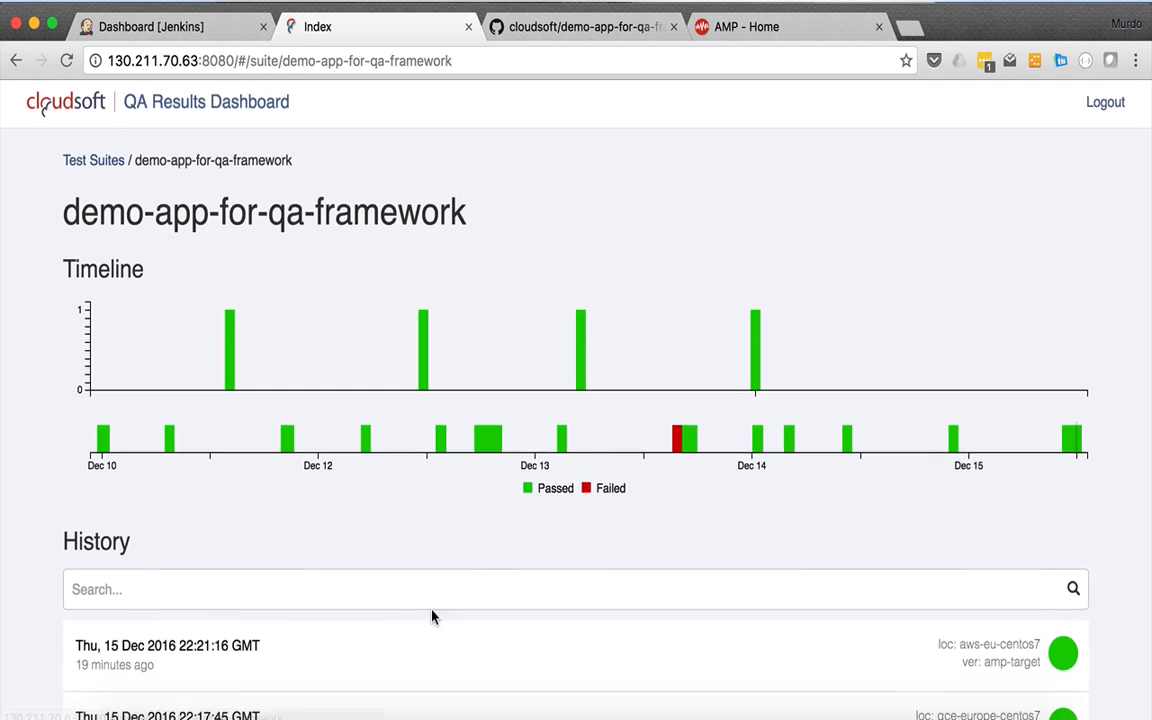
scroll(436, 612, down, 4)
scroll(437, 612, down, 5)
scroll(437, 612, up, 4)
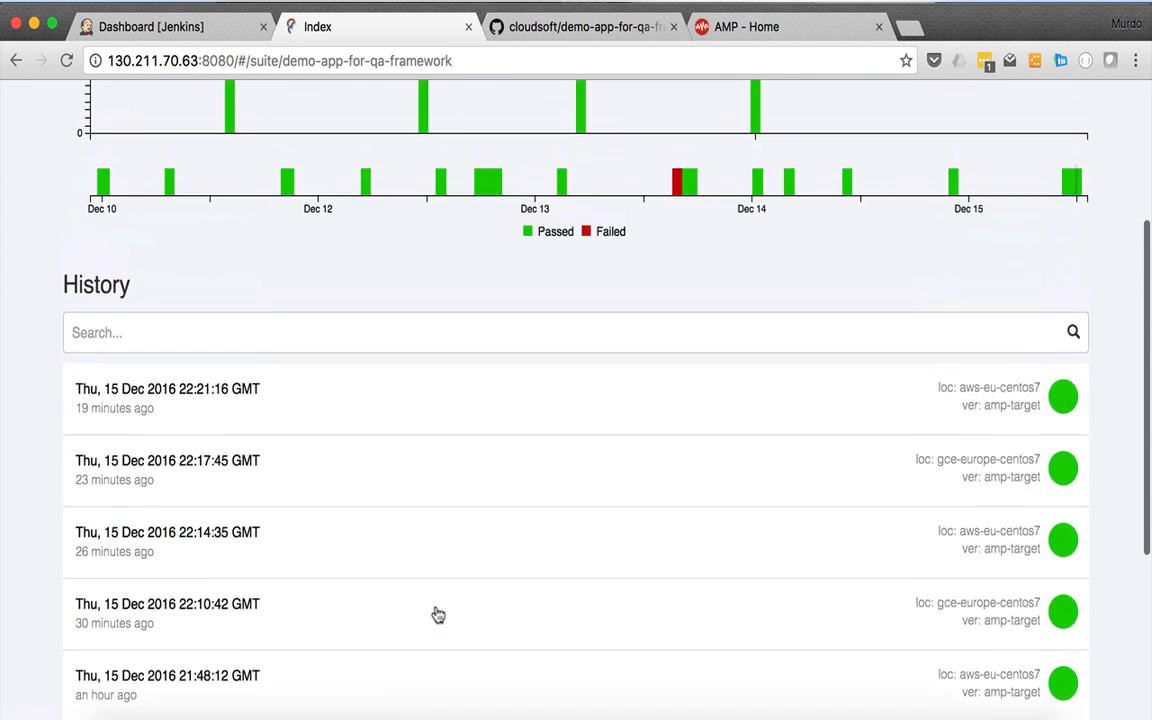
- Filter the suite's history to runs with result FAIL and open the test case of the failed gce-europe-centos7 run
click(352, 374)
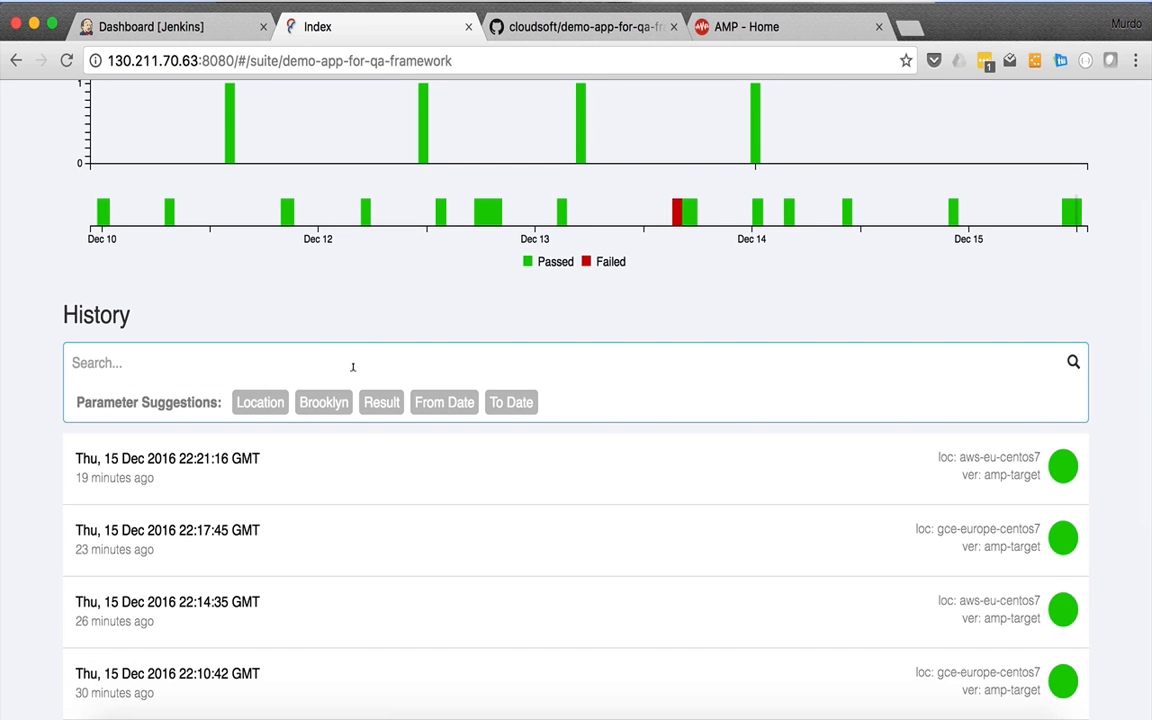
click(374, 400)
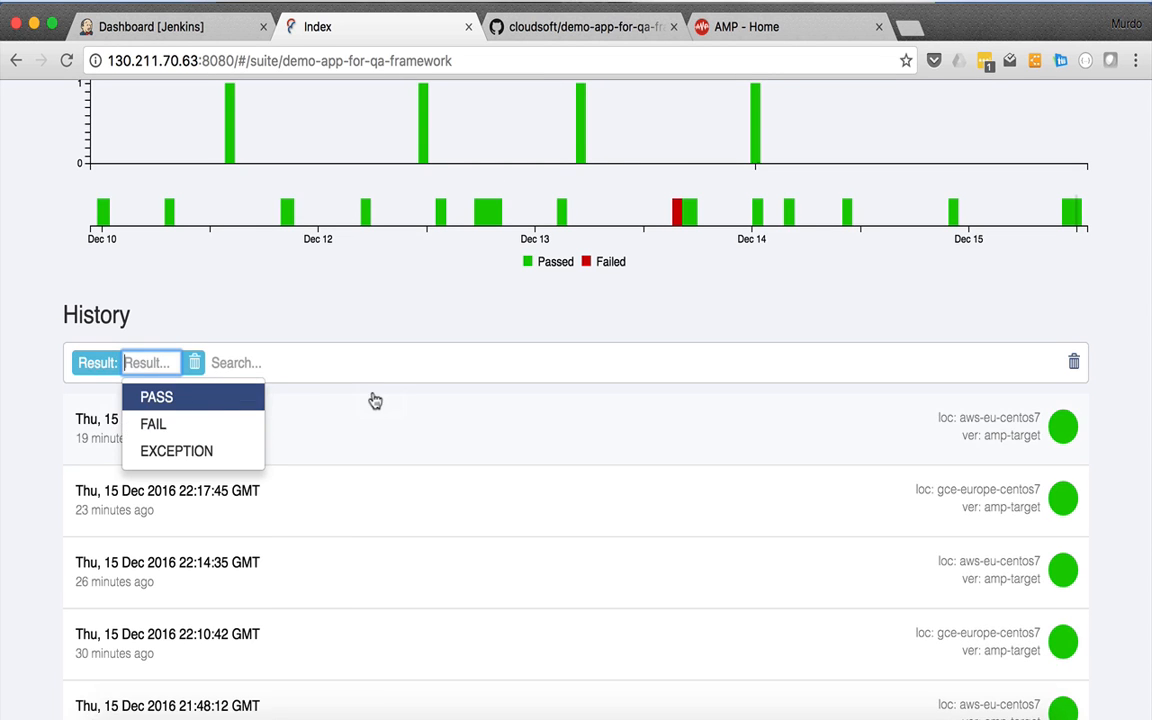
click(224, 420)
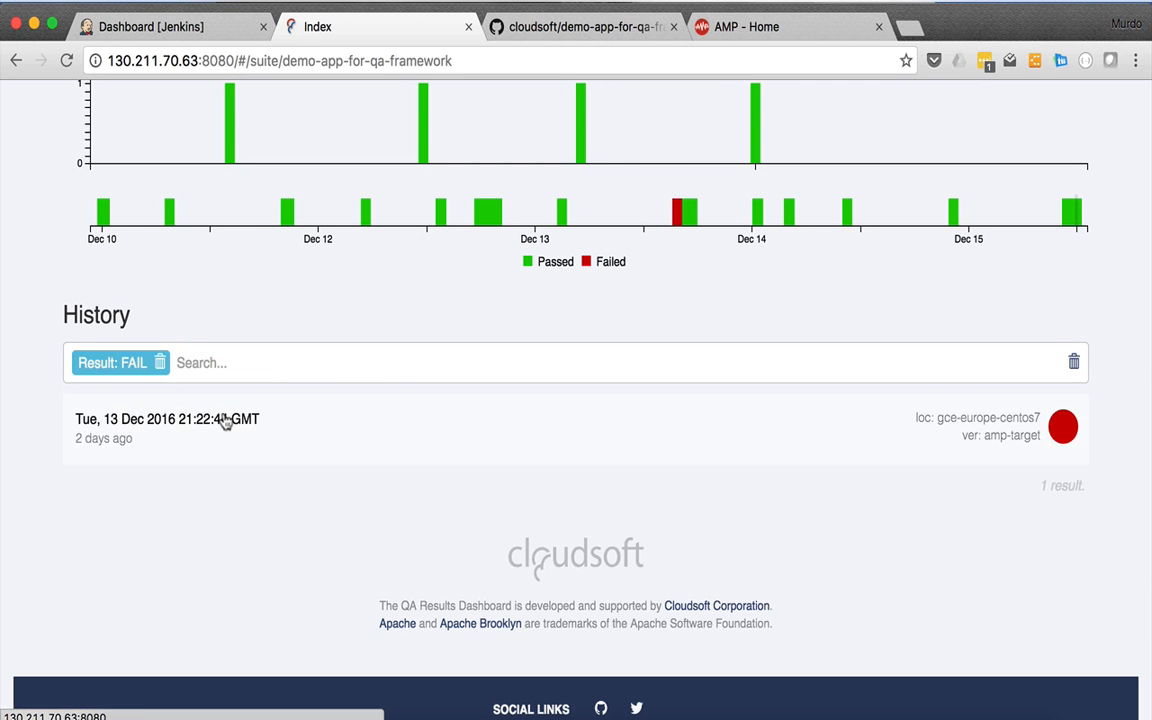
click(224, 420)
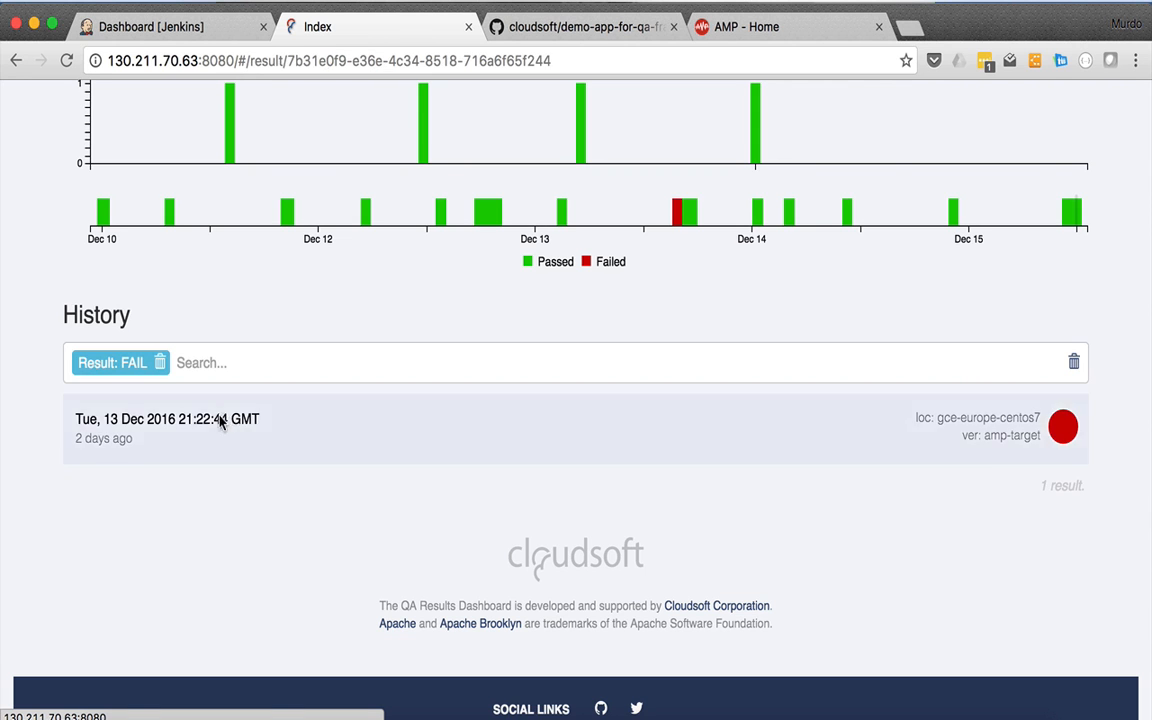
click(405, 566)
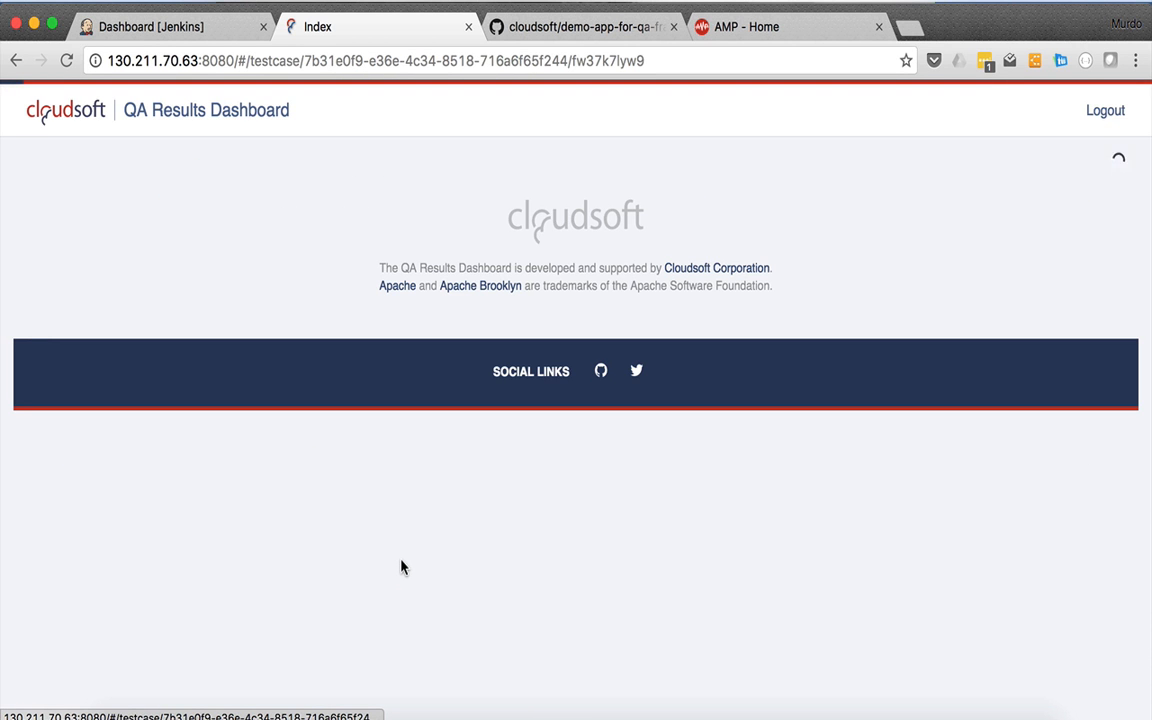
- Examine the sensors, tasks and detailed result of the failed "3. Service reachable" test entity
scroll(401, 567, down, 8)
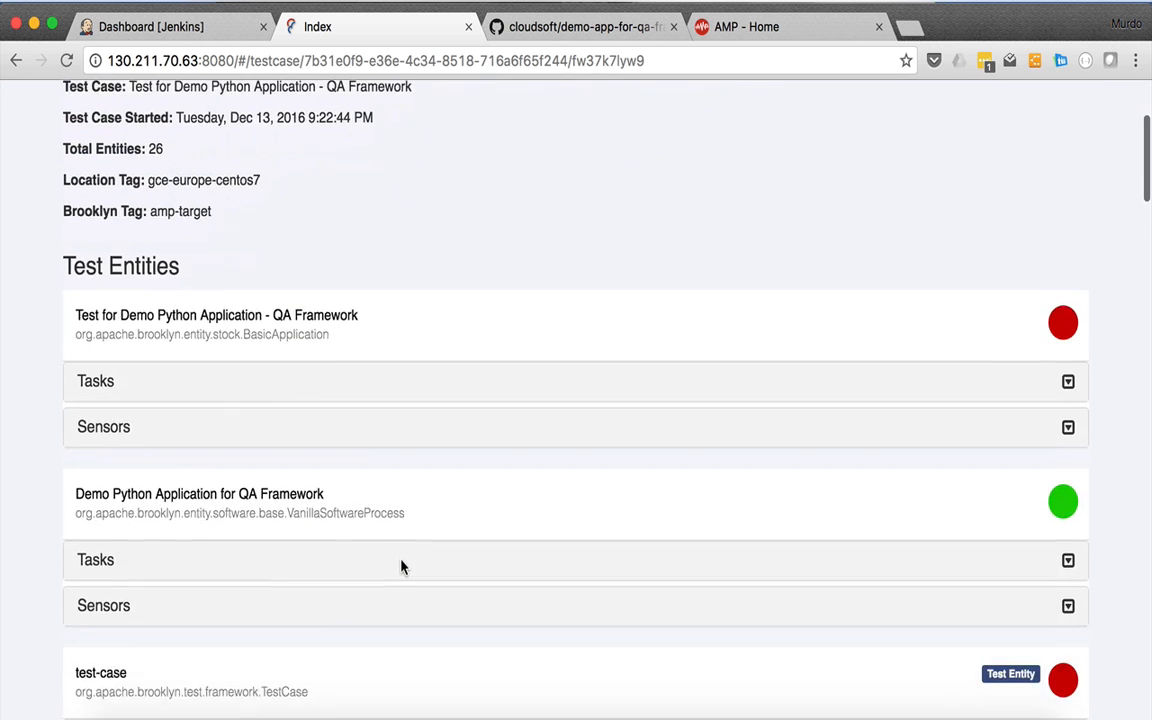
scroll(401, 567, down, 6)
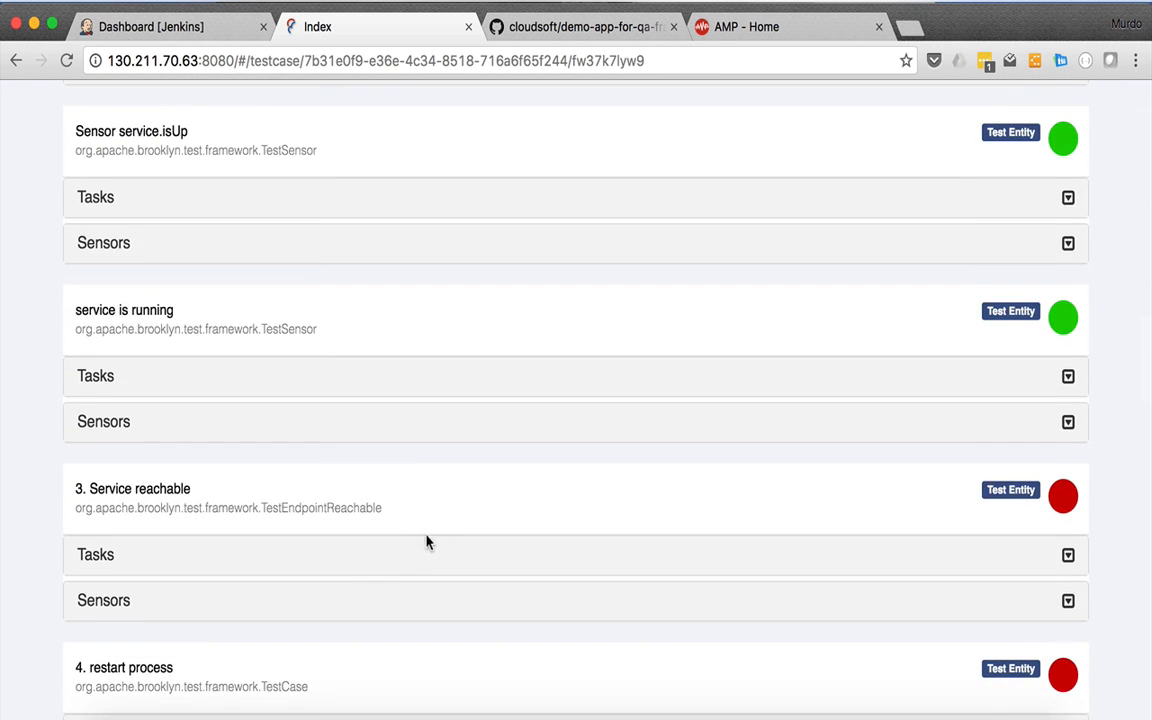
scroll(424, 517, down, 1)
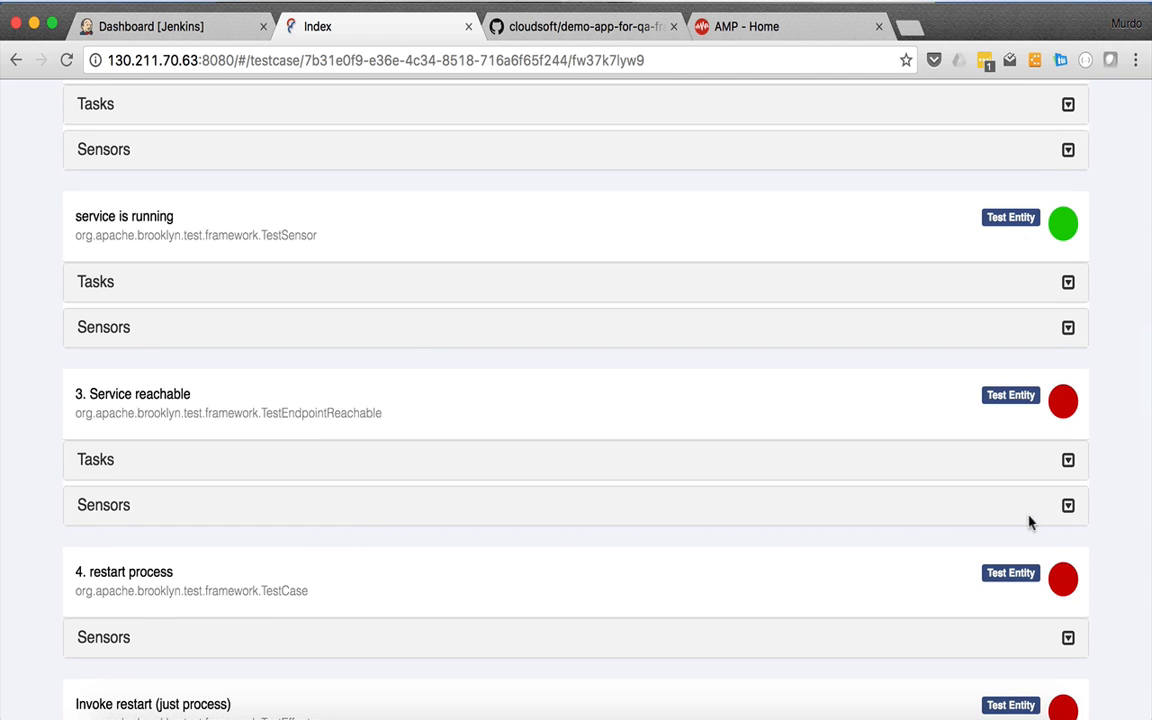
click(1068, 506)
scroll(1057, 515, down, 4)
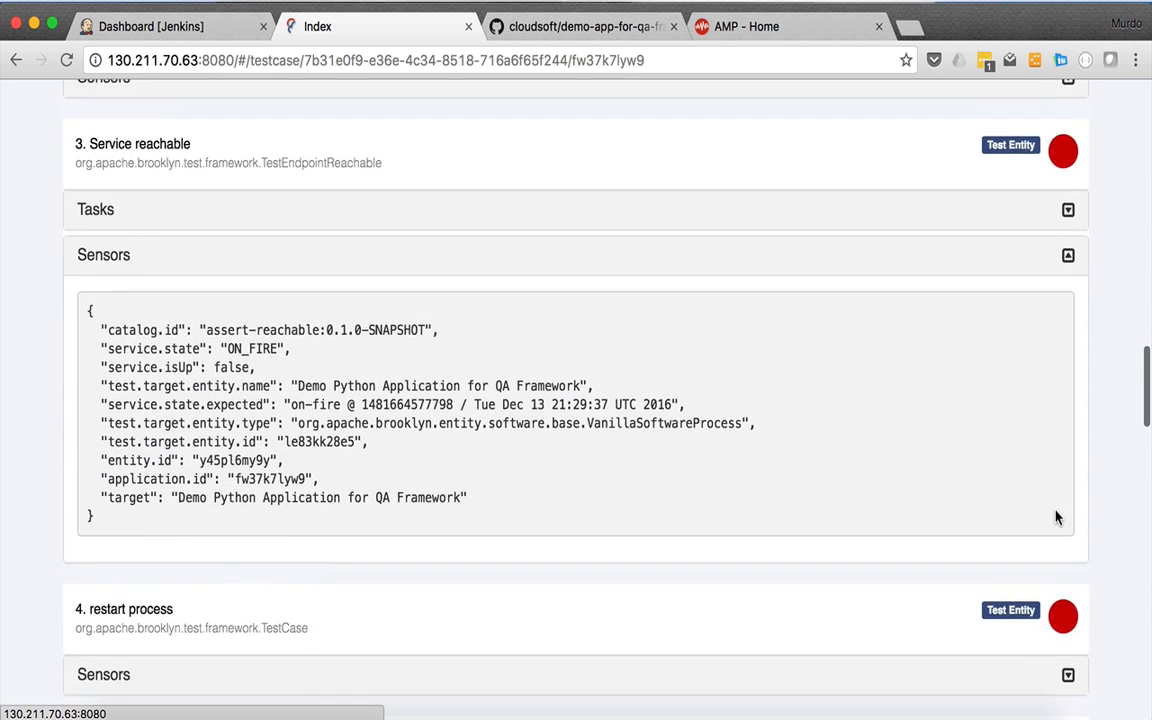
scroll(1057, 517, up, 2)
click(1068, 289)
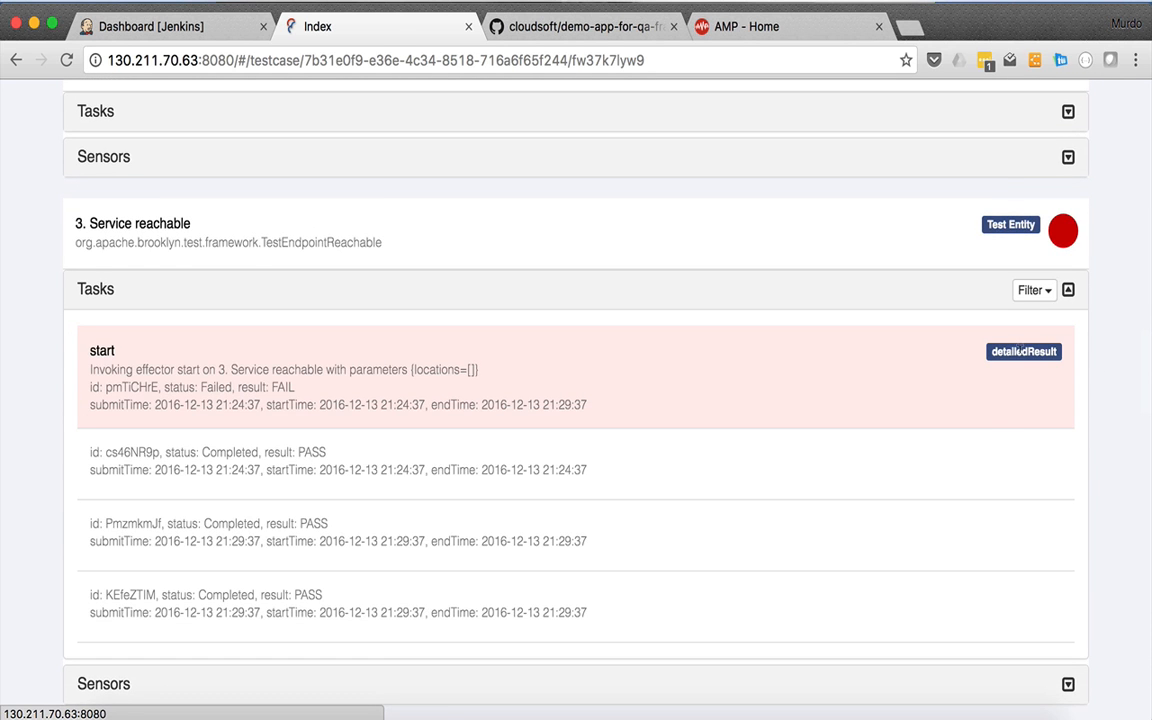
click(1018, 351)
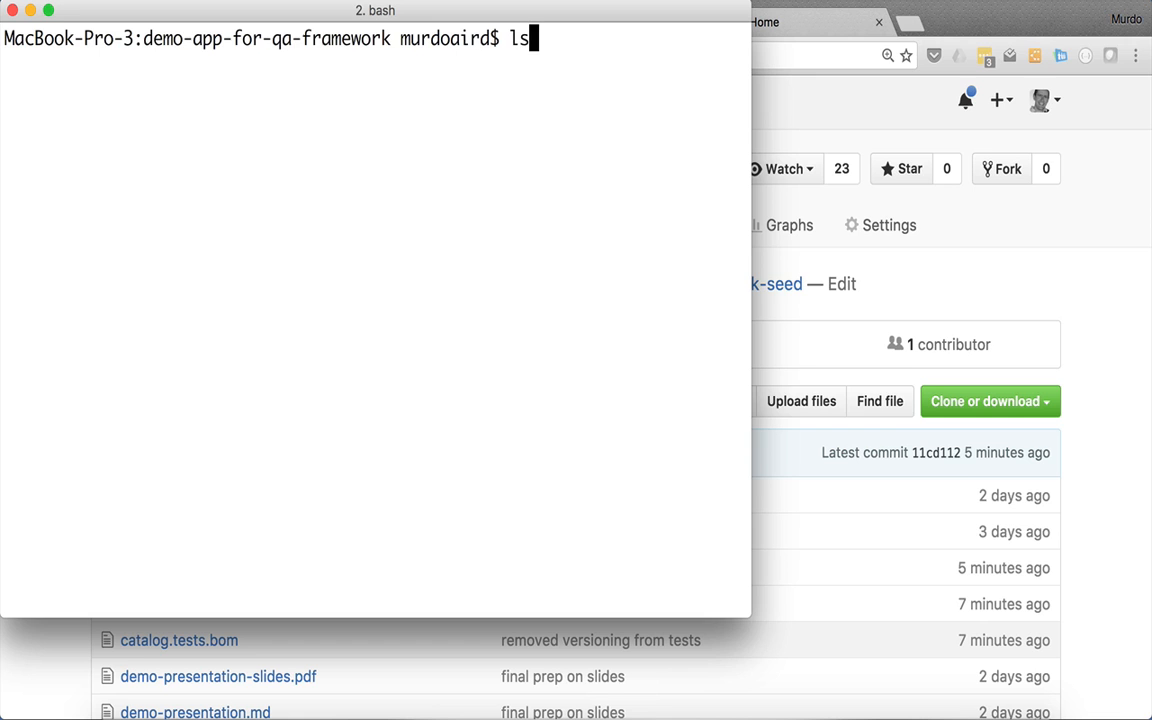
- In the terminal, list the files of the demo-app-for-qa-framework repository and check its git status
key(Return)
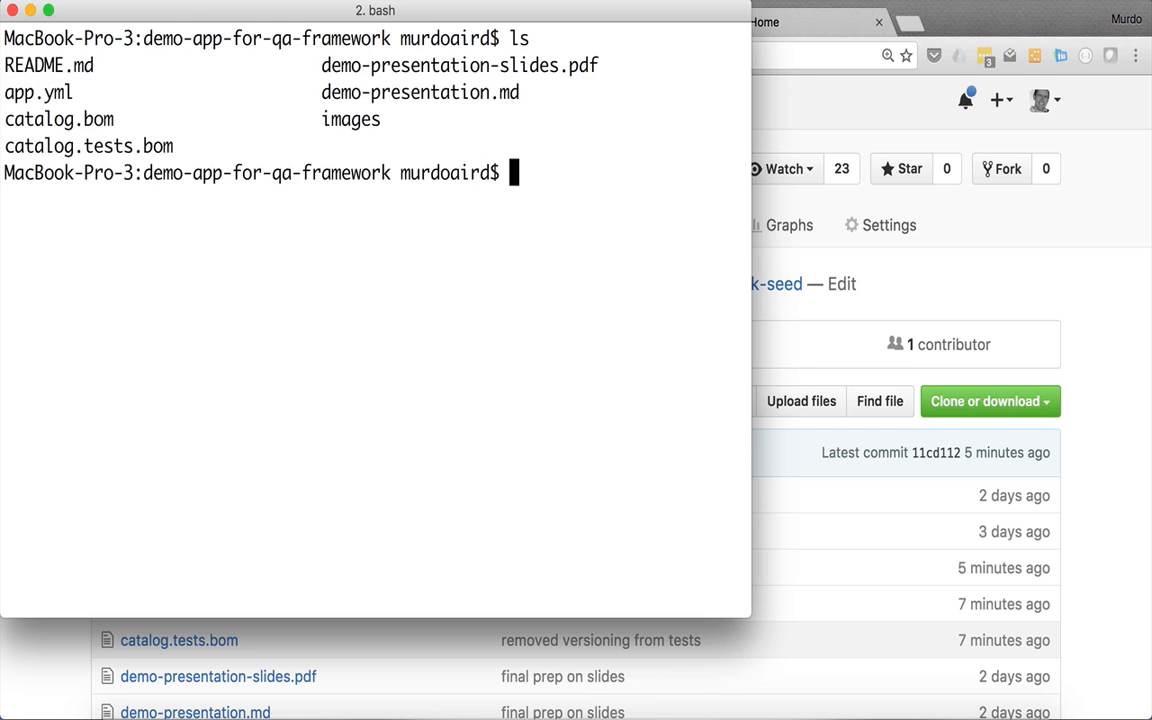
text(git status)
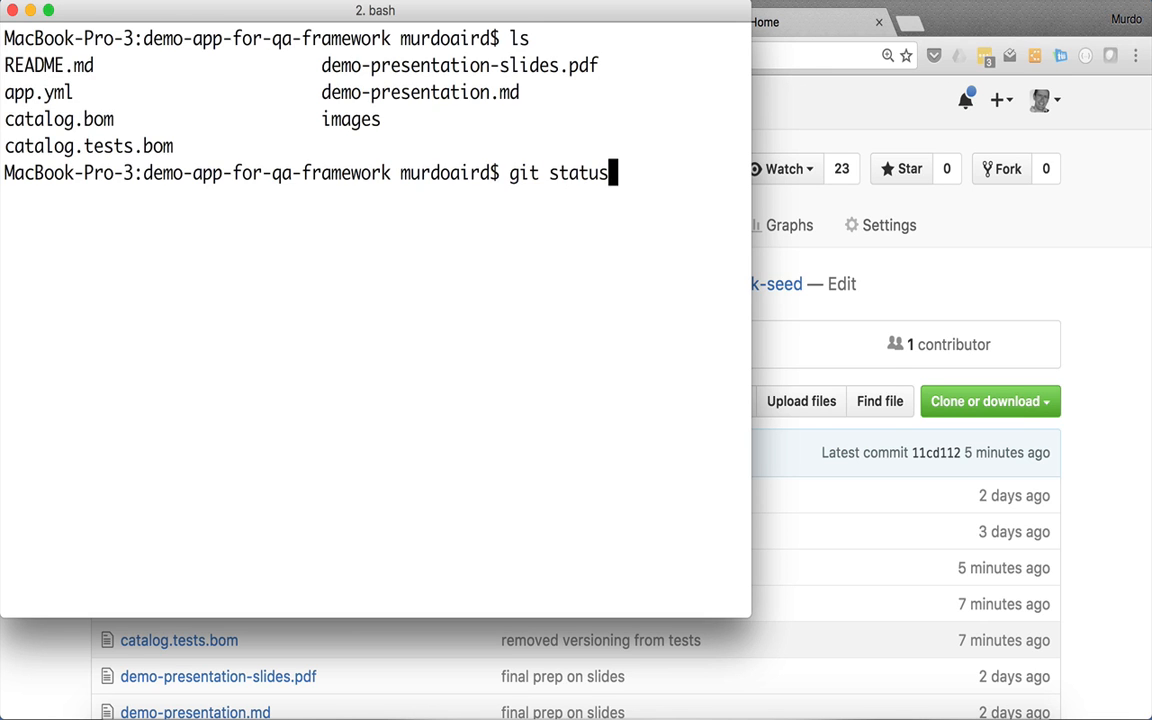
key(Return)
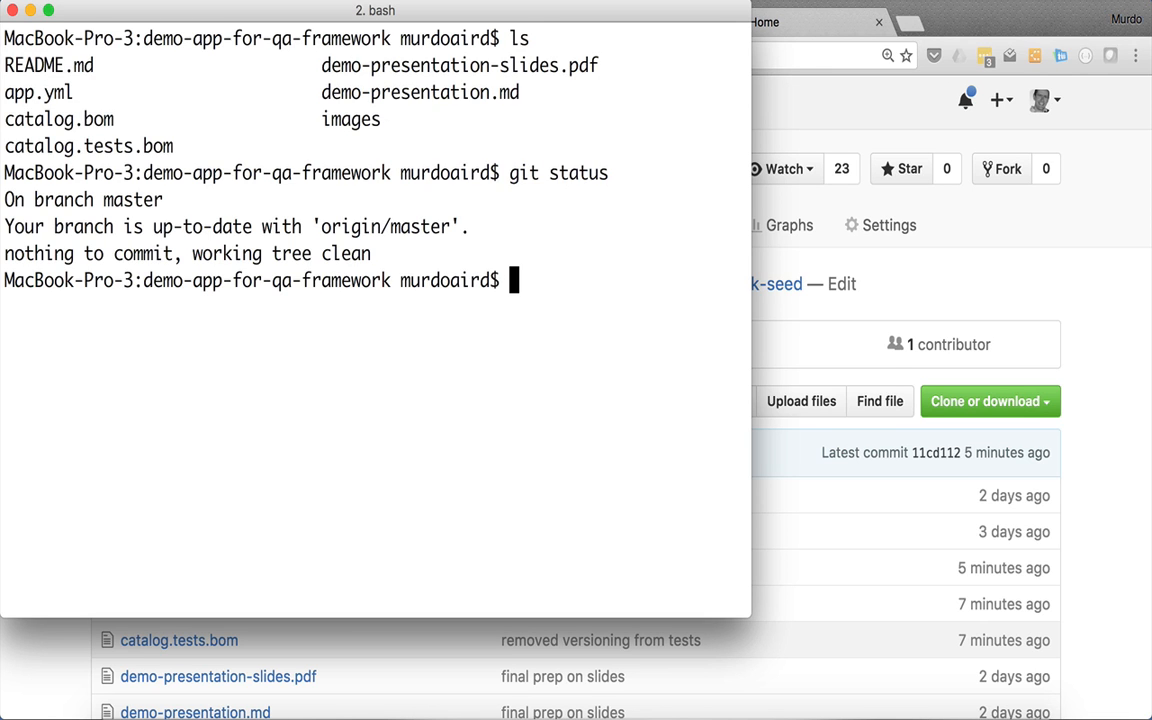
- Create and check out a new git branch named app-v5
text(git checkout -b )
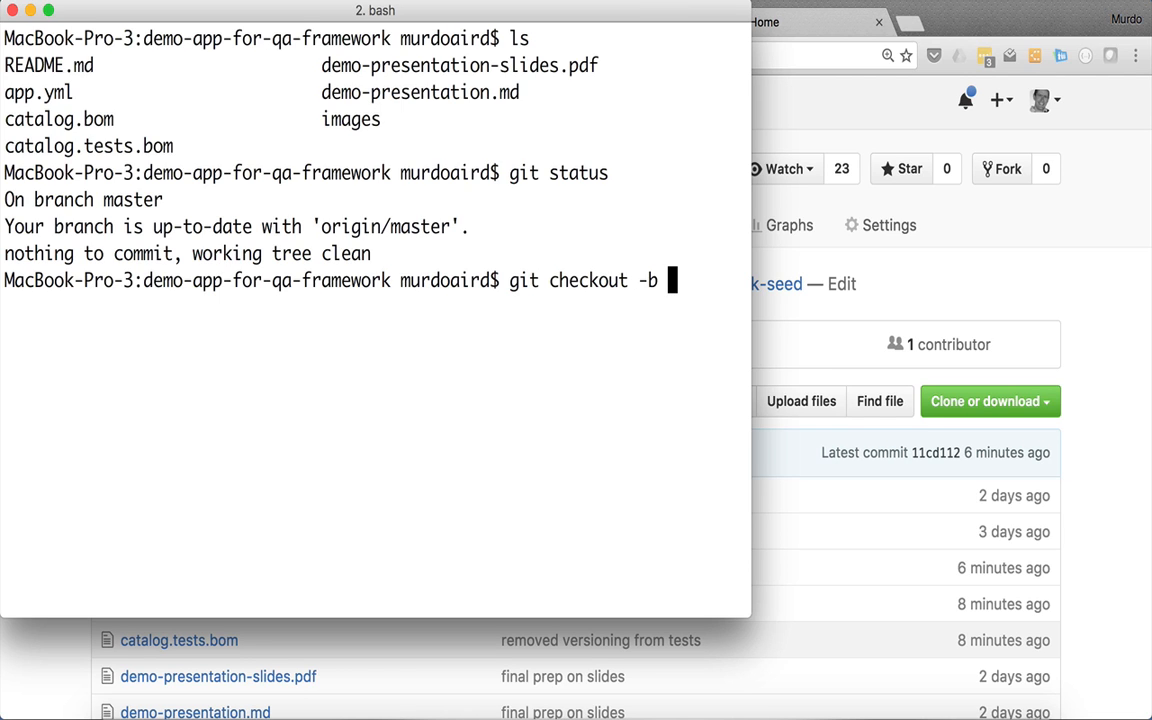
text(app-v5)
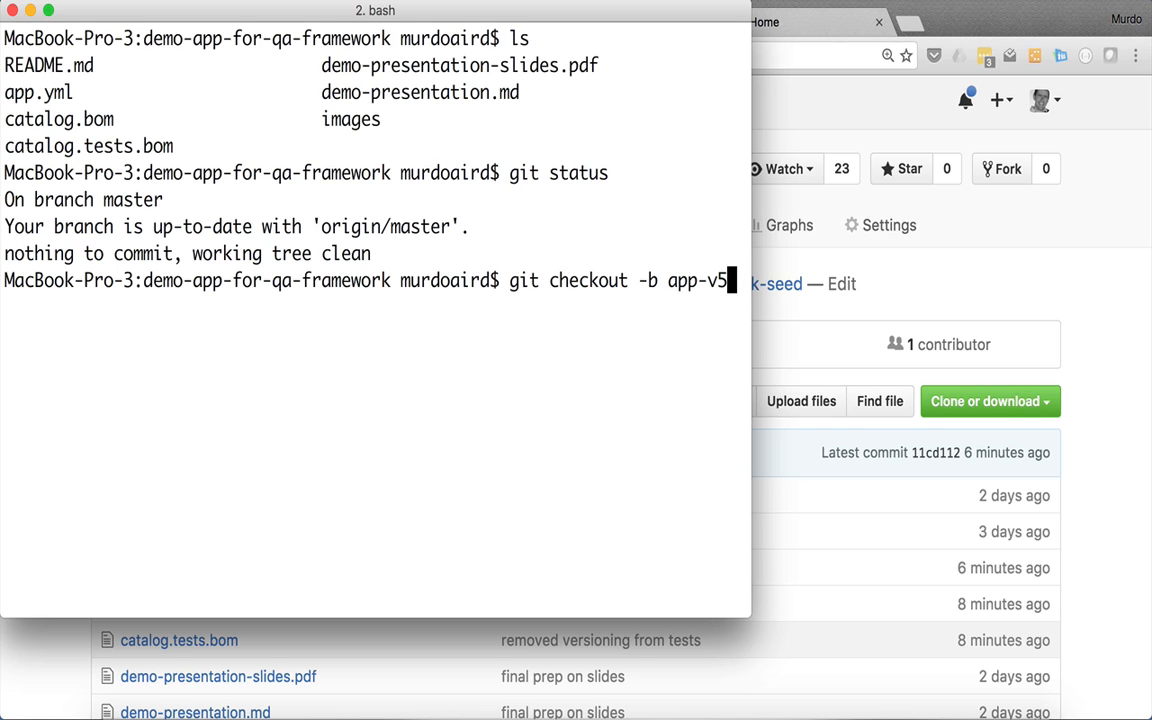
key(Return)
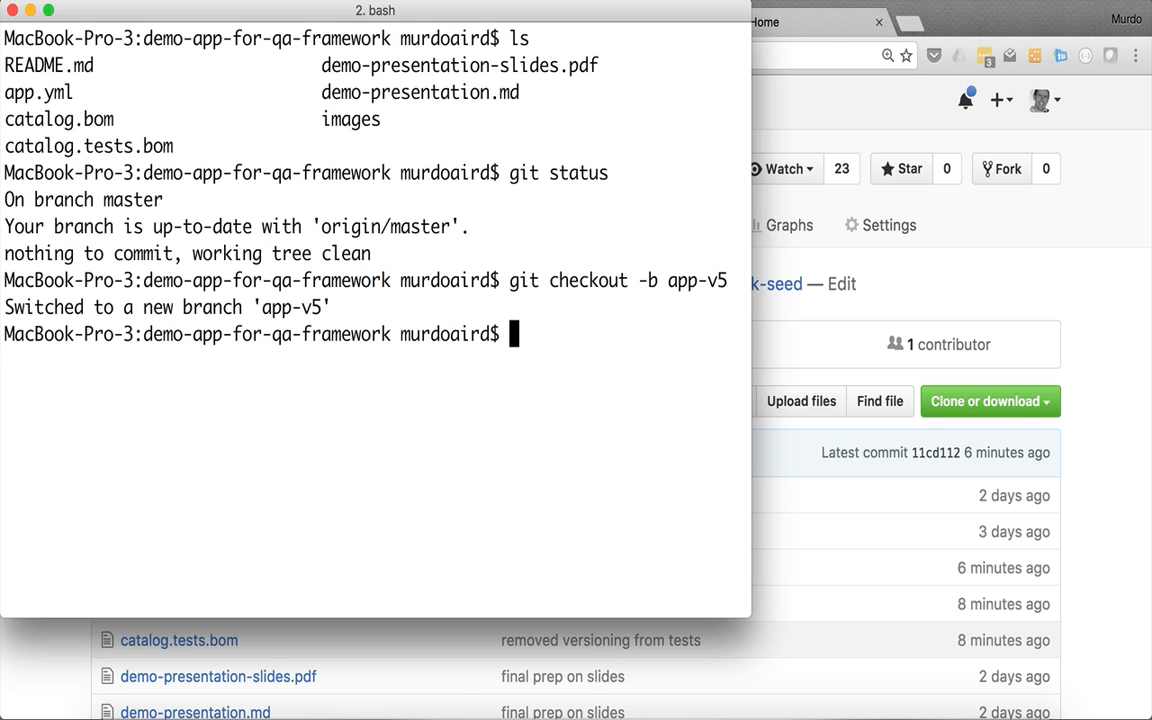
- Switch to Cloudsoft AMP in the browser and load app.yml from the repository folder into the Blueprint composer
click(762, 29)
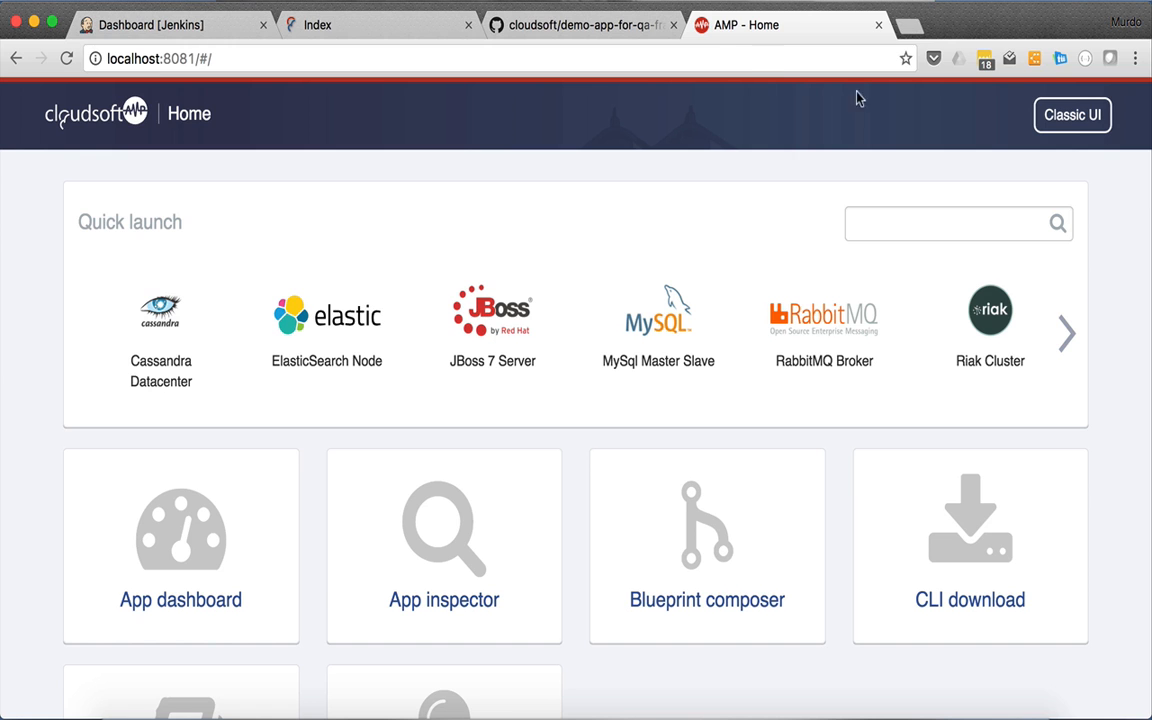
click(753, 561)
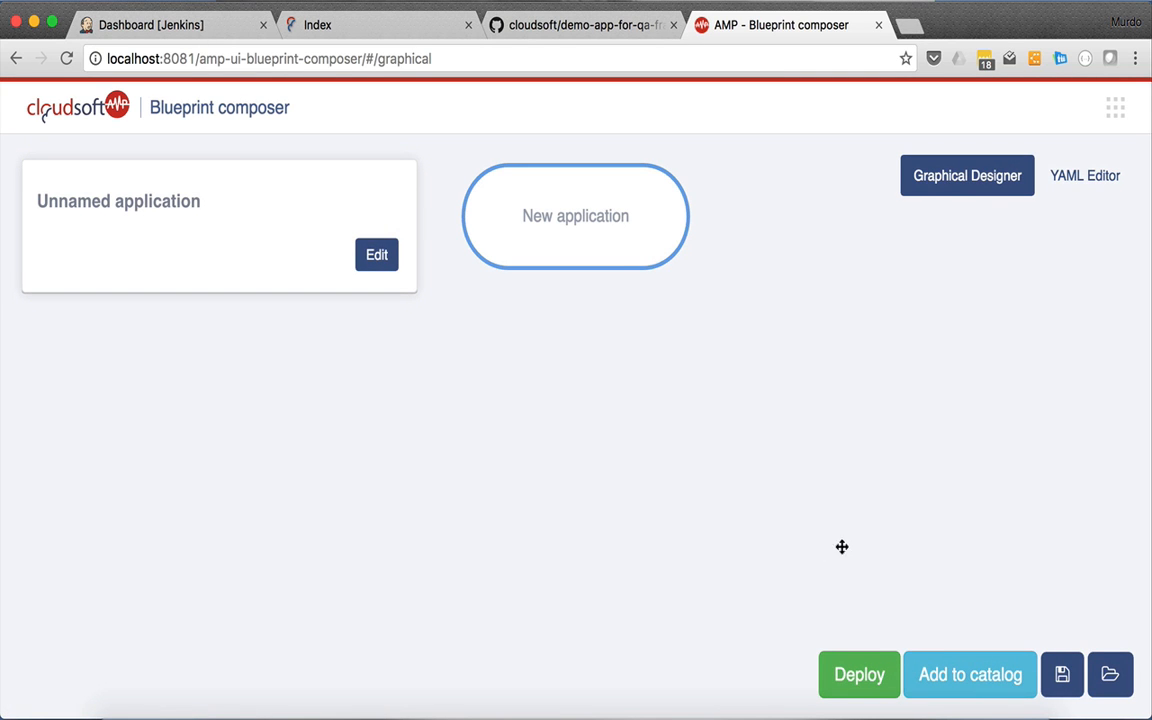
click(1109, 674)
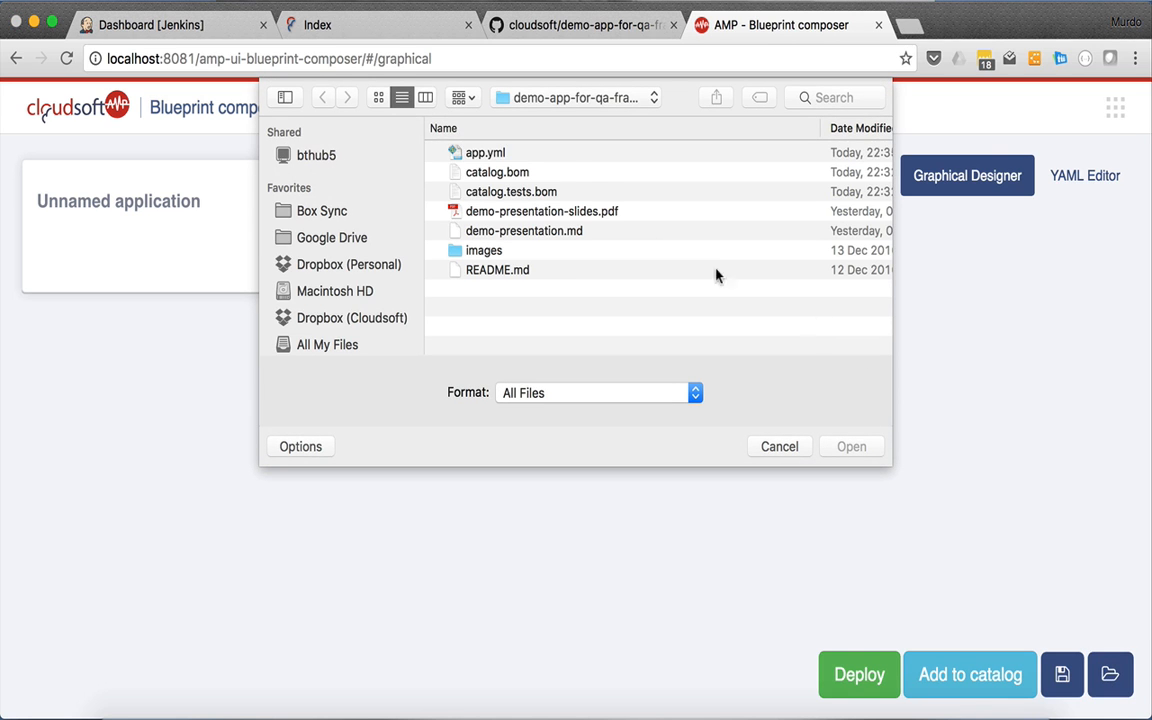
click(558, 153)
click(851, 447)
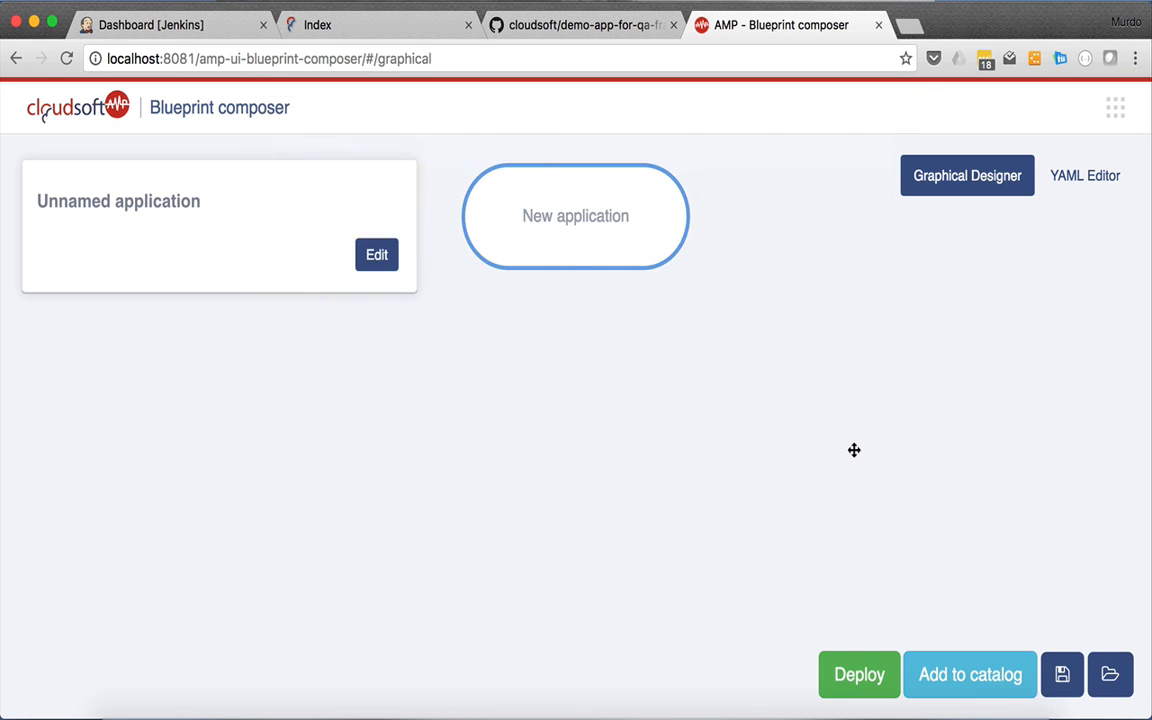
- Inspect the Demo Python Application's metadata and the Python Server entity's type and configuration without editing them
click(597, 245)
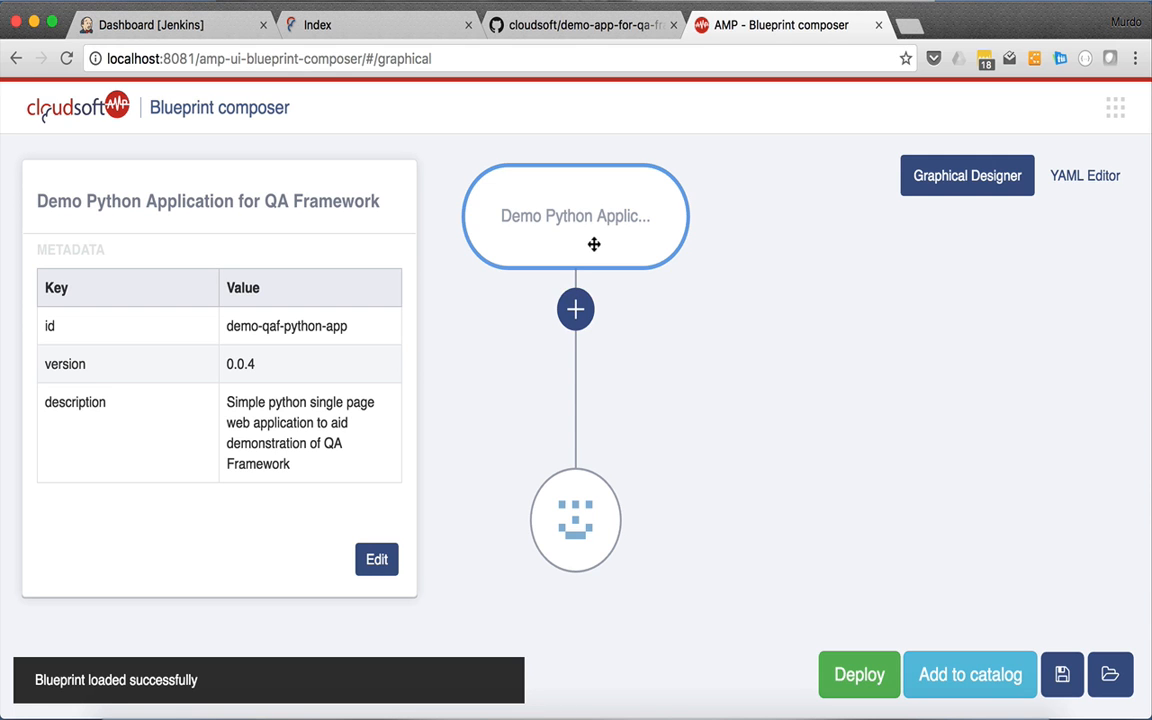
click(585, 532)
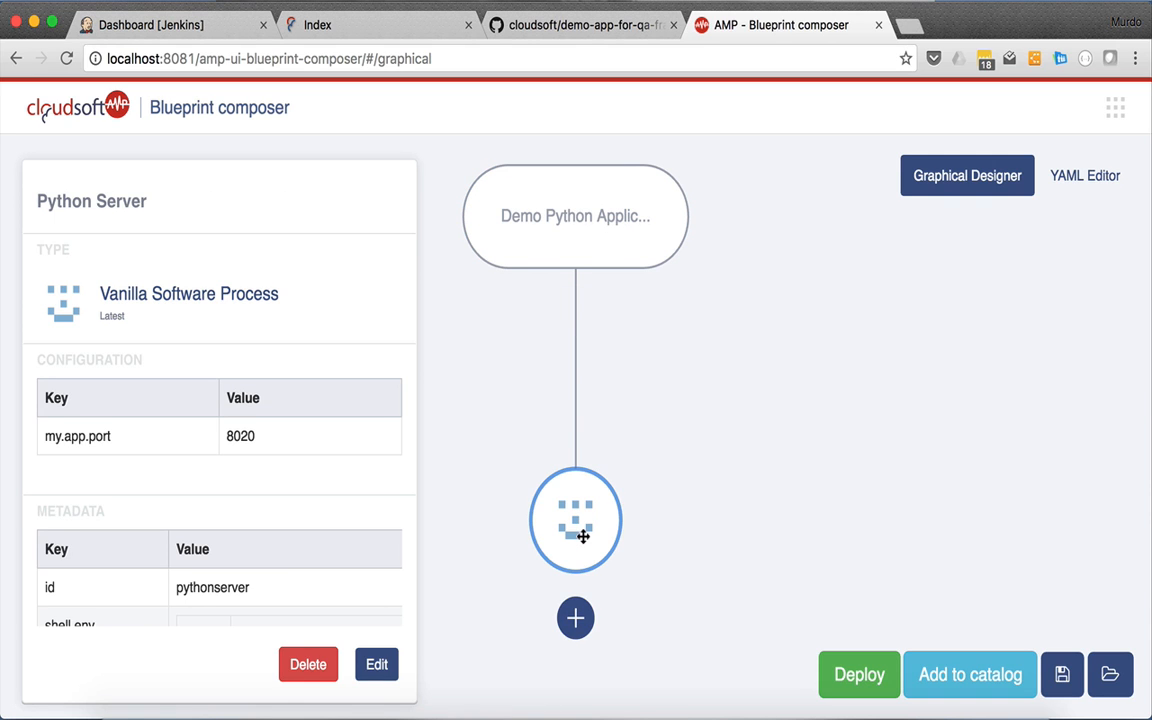
scroll(345, 555, down, 2)
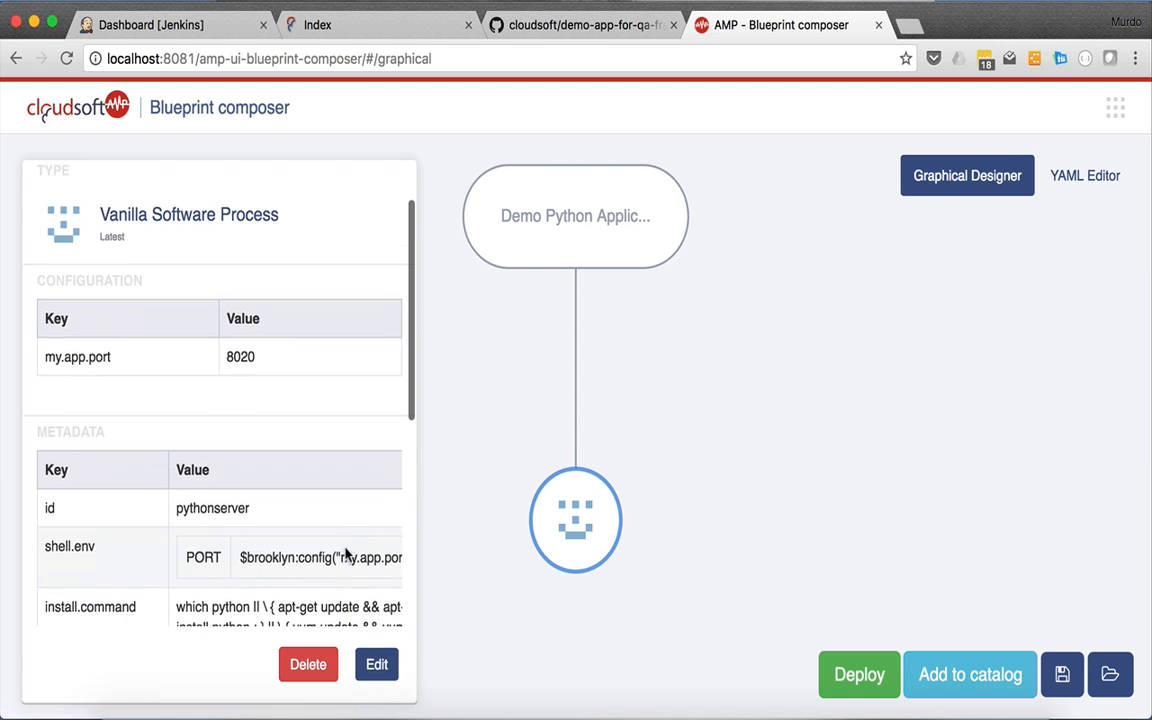
click(376, 664)
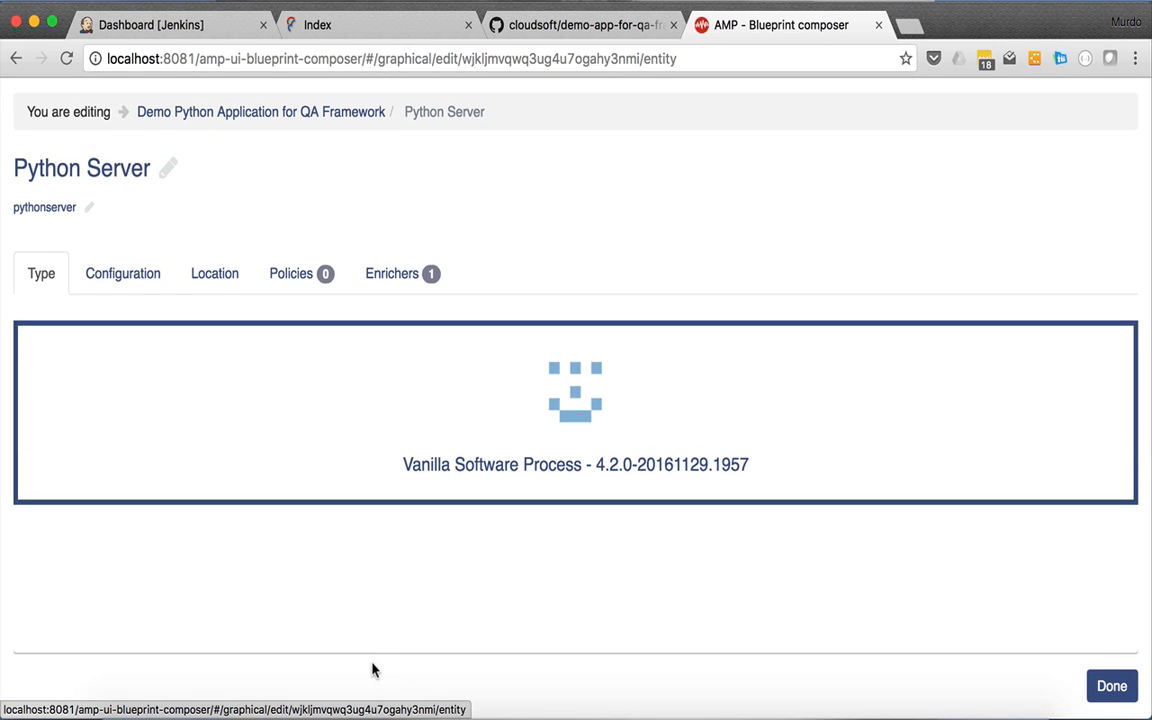
click(115, 280)
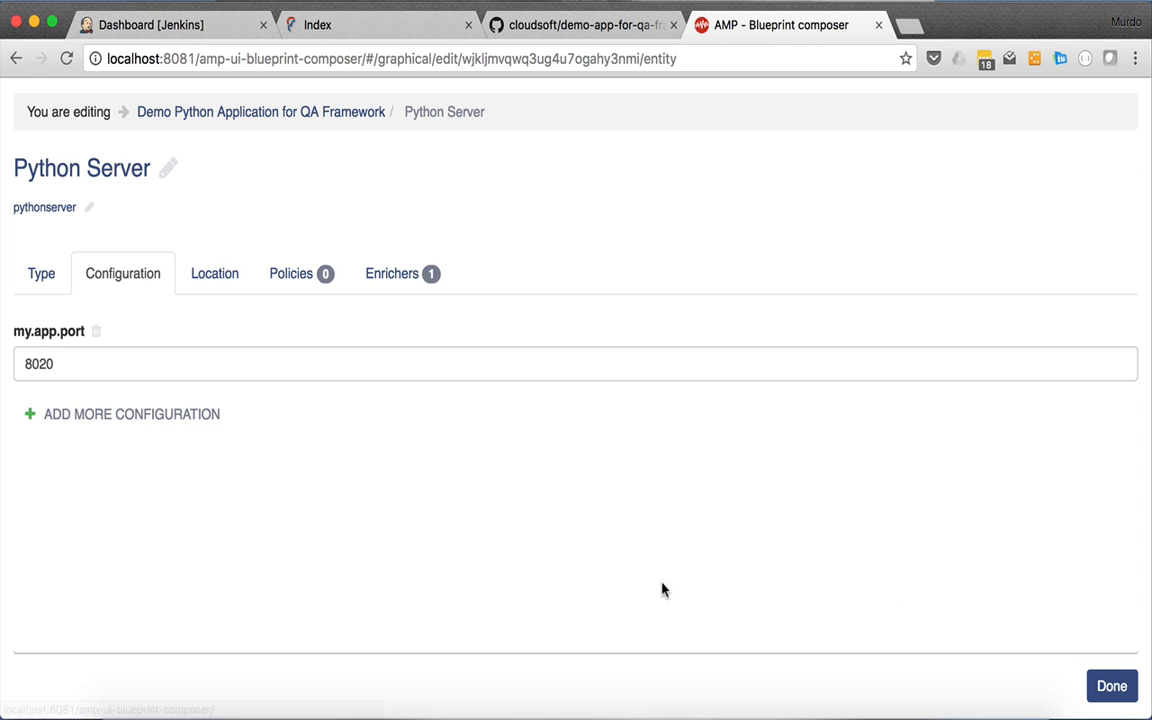
click(1111, 685)
- In the blueprint's YAML, set the version to 0.0.5 and change the launch command's echo output file to pid1.txt
click(1077, 196)
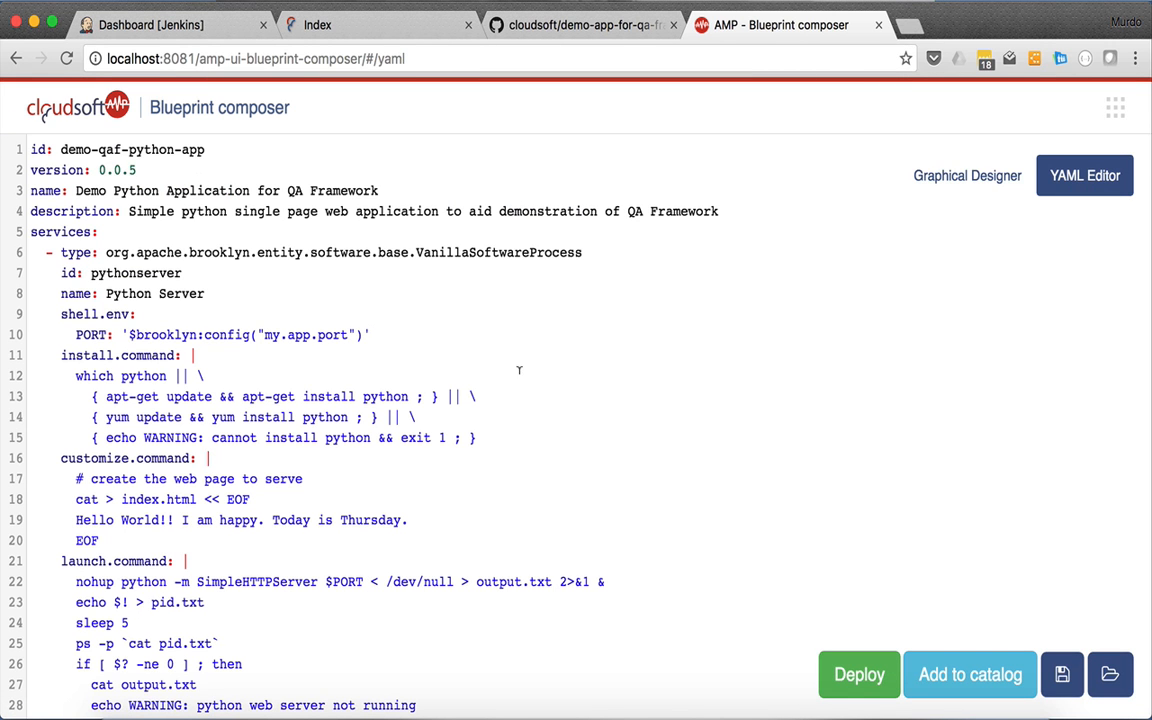
scroll(505, 338, down, 2)
click(172, 531)
scroll(200, 533, up, 1)
text(1)
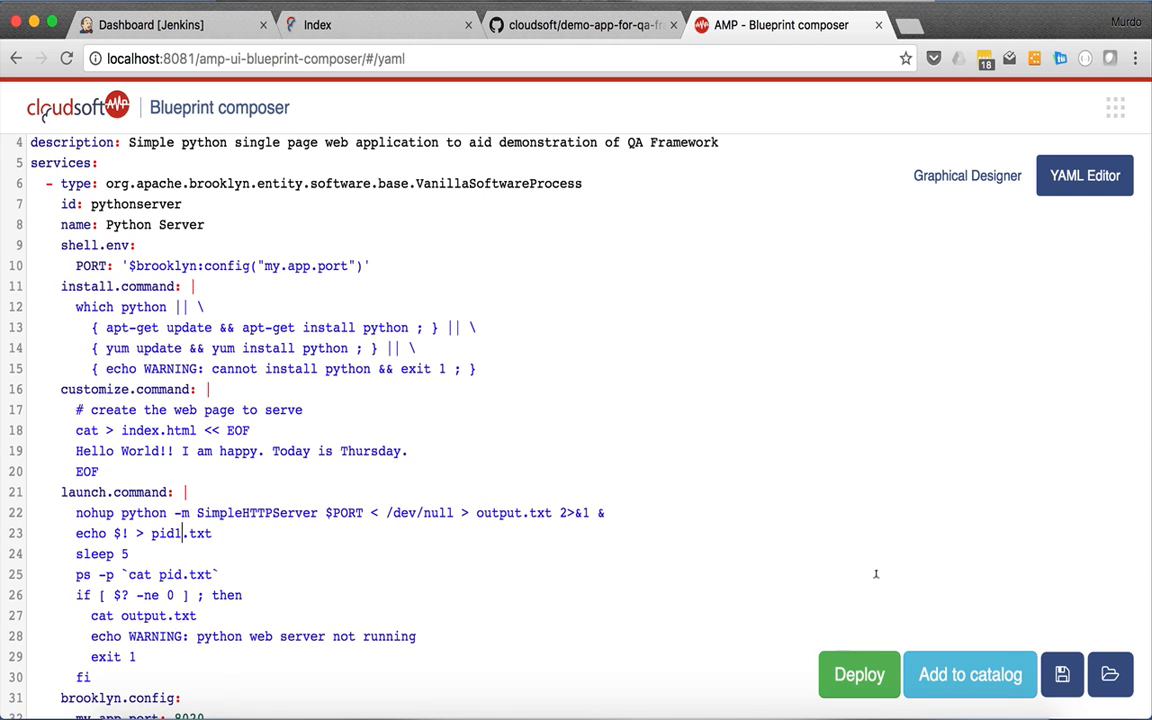
- Switch to the terminal and check the git status of the app-v5 branch
text(g)
text(it status)
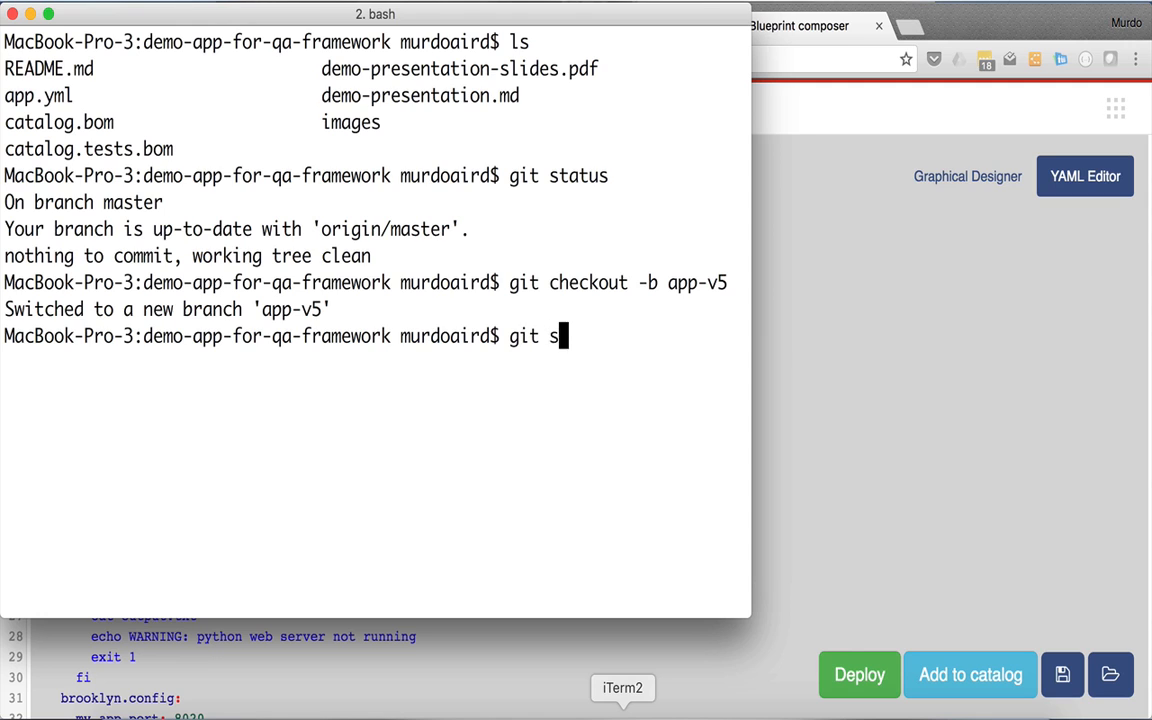
key(Return)
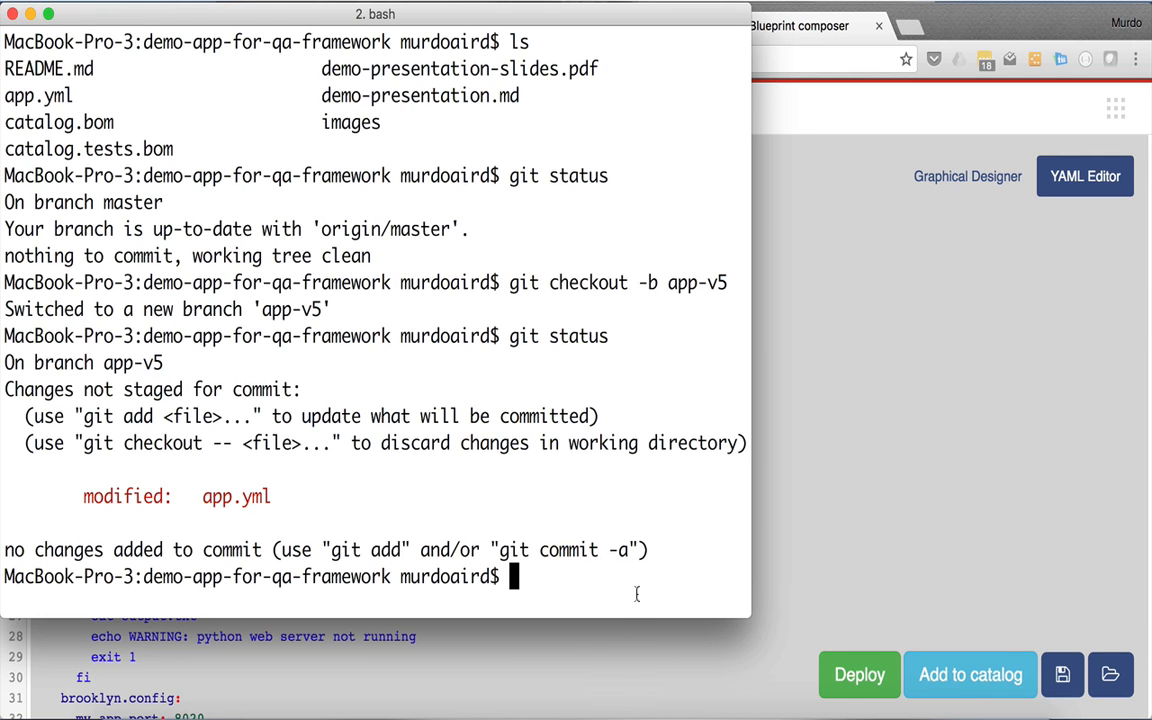
- Stage all changes on the app-v5 branch with git add -A
text(git c)
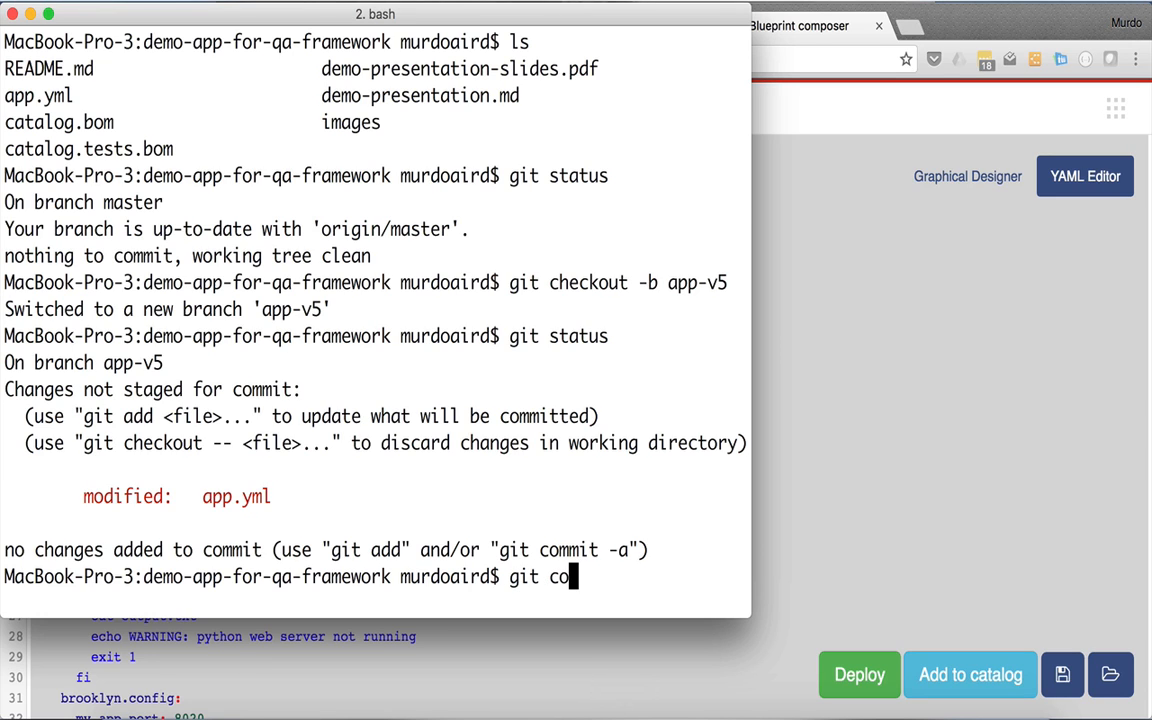
key(BackSpace)
text(add -A)
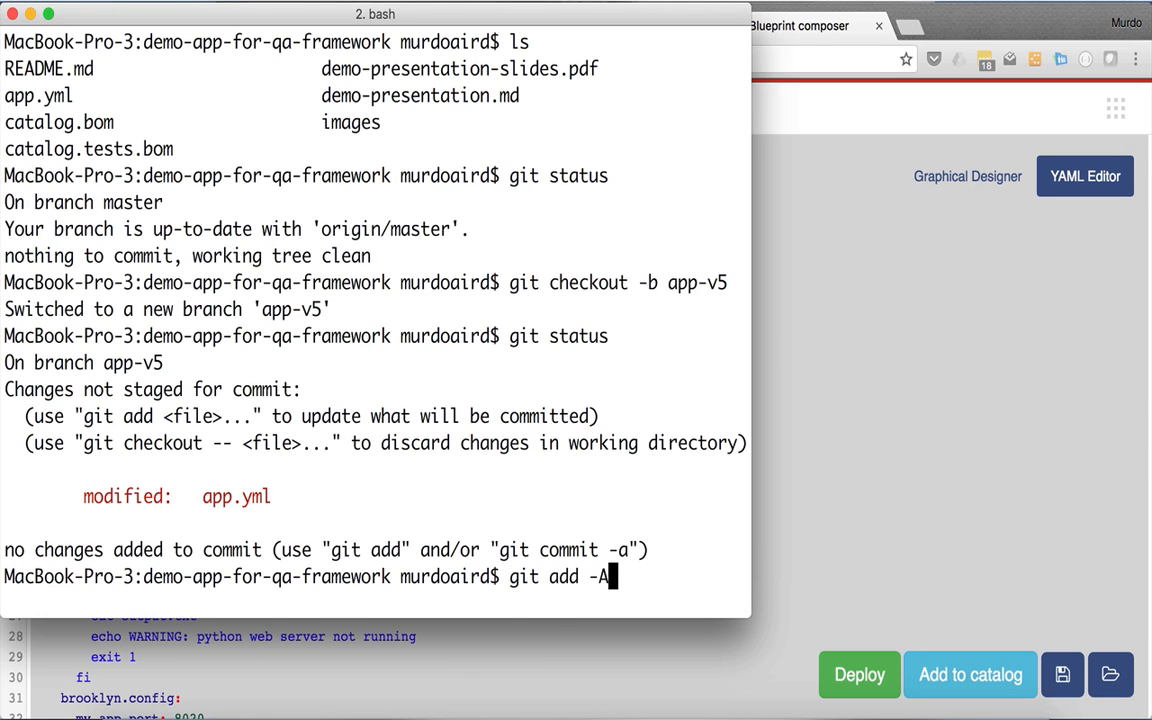
key(Return)
- Commit the staged change with the message "cool new stuff for v5"
text(git commit )
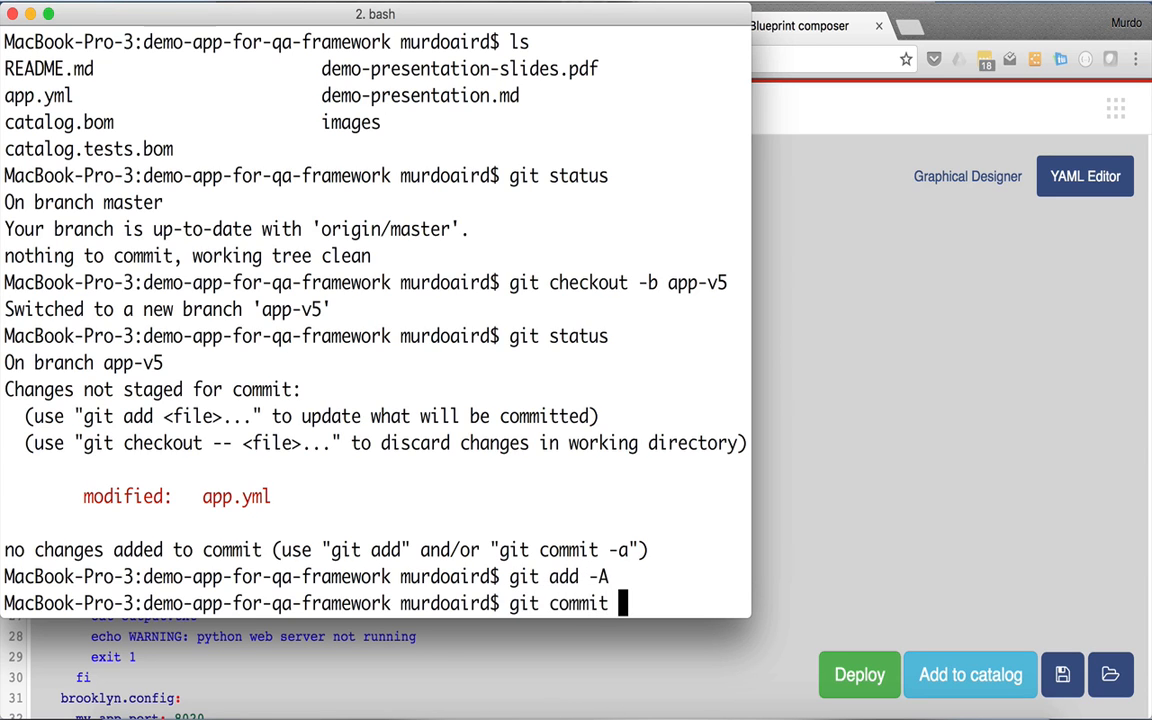
text(-m "cool)
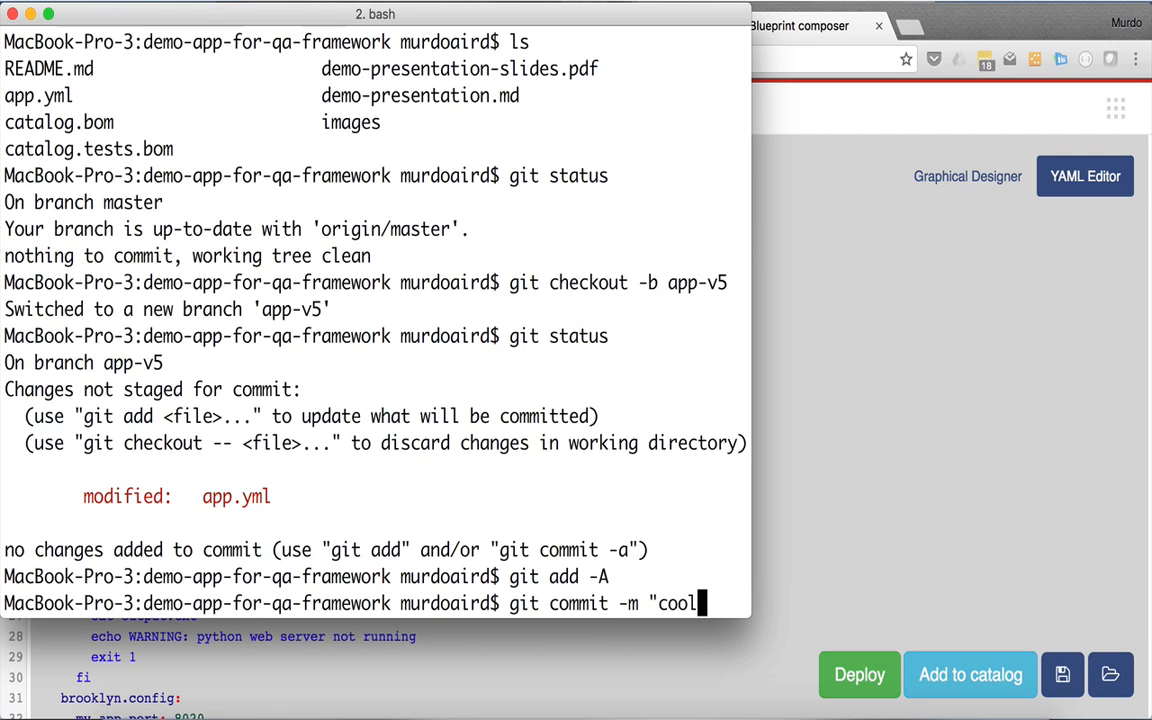
text( new )
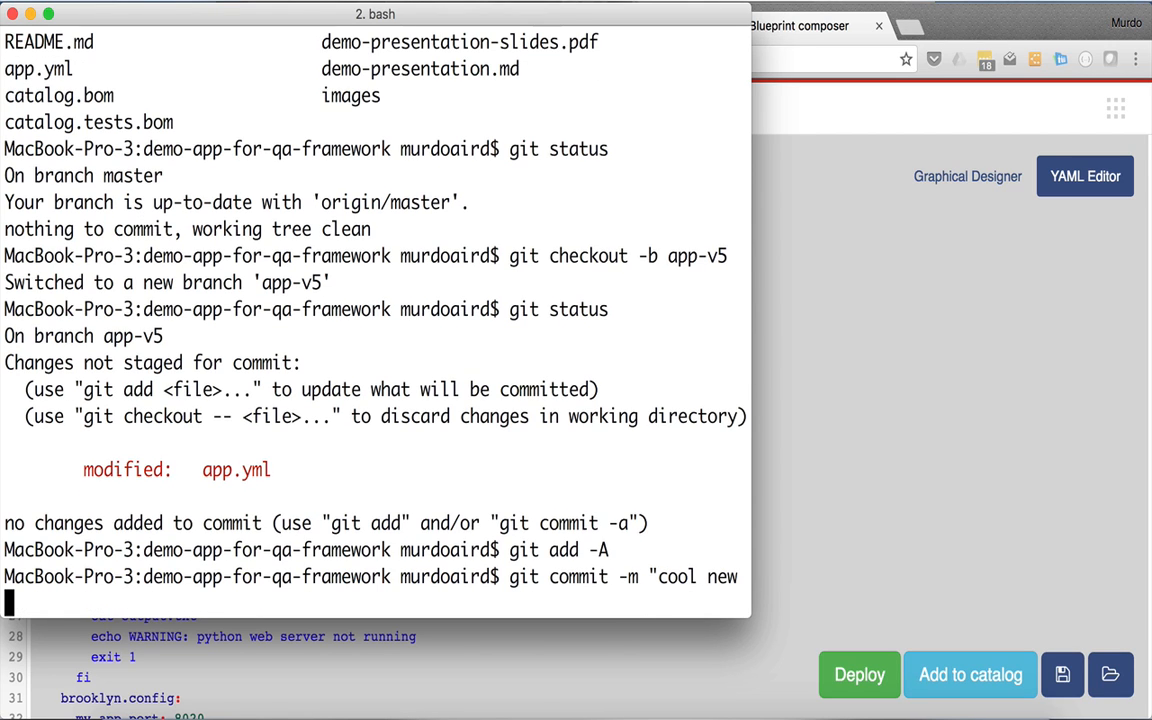
text(stuff for)
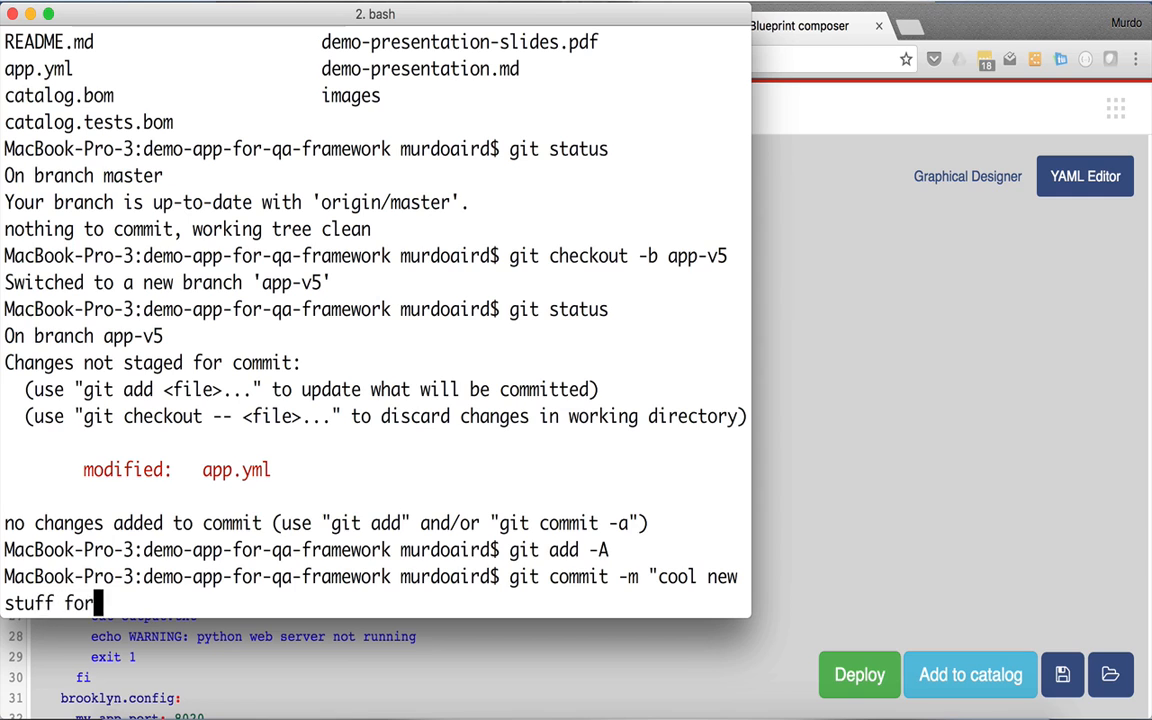
text( v5")
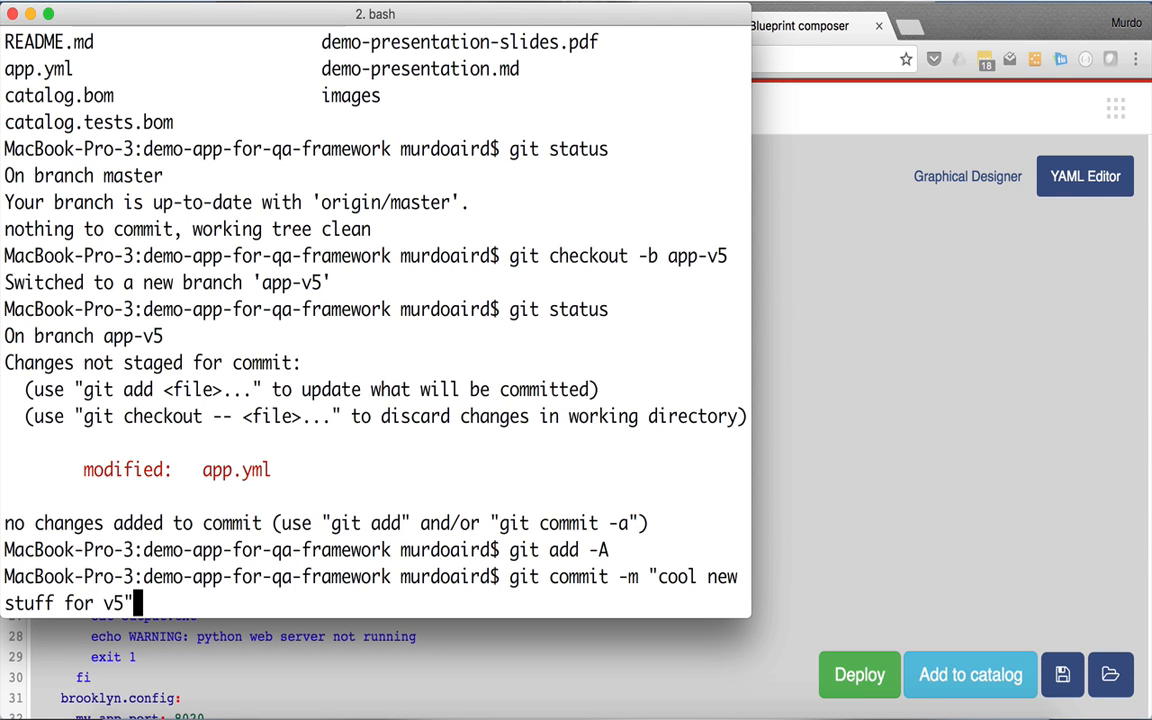
key(Return)
- Push the app-v5 branch to origin
text(git )
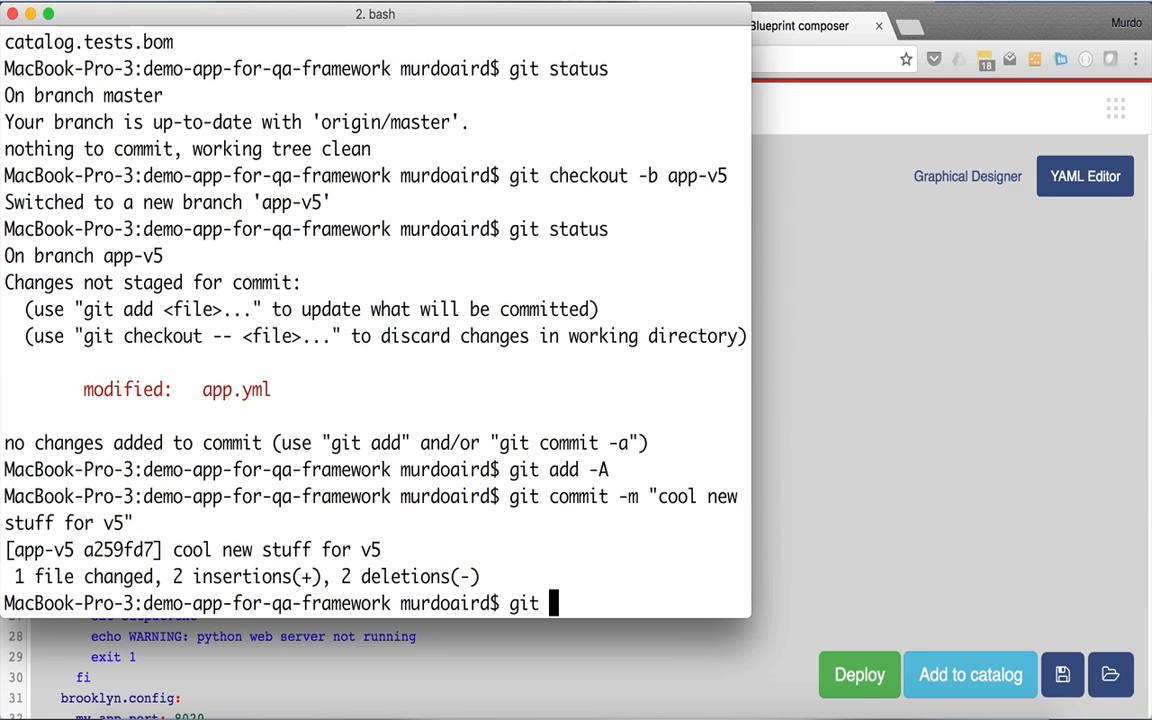
text(push or)
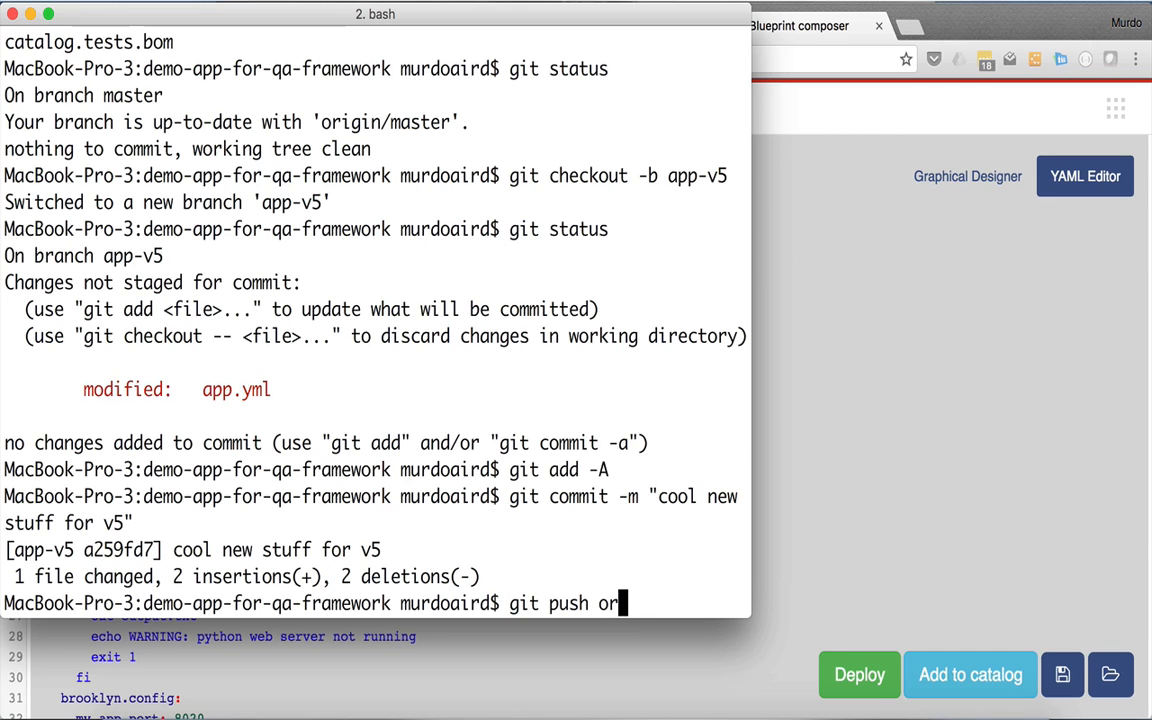
text(igin)
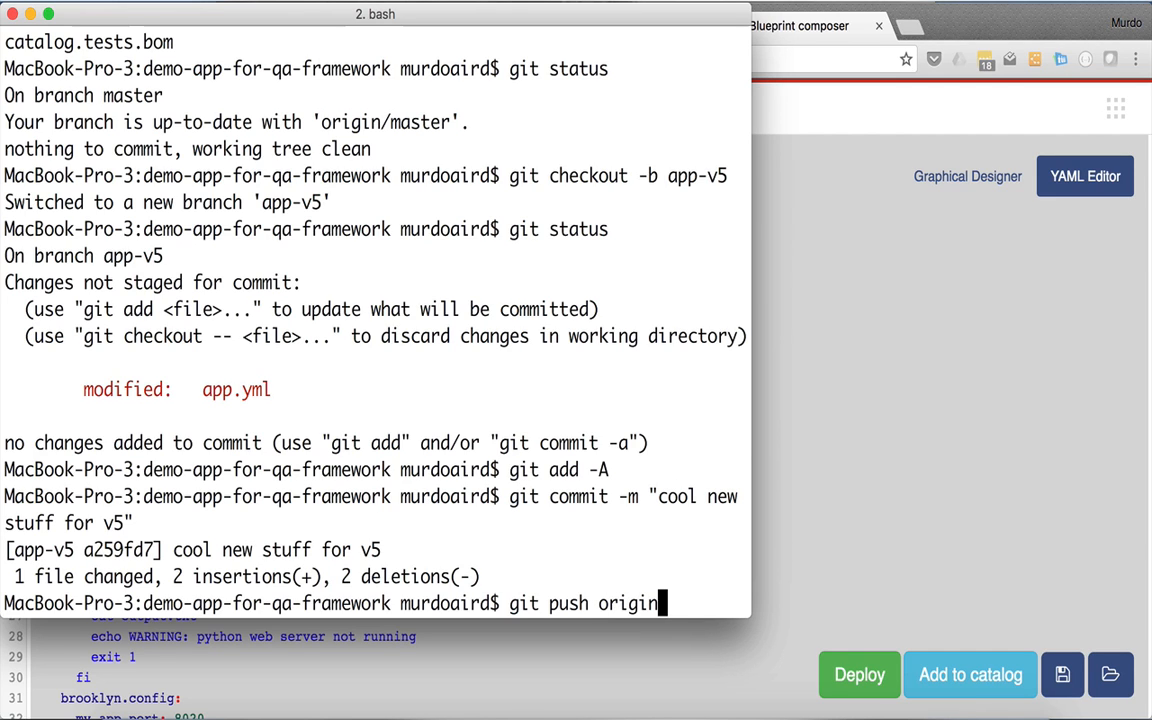
text( app-v5)
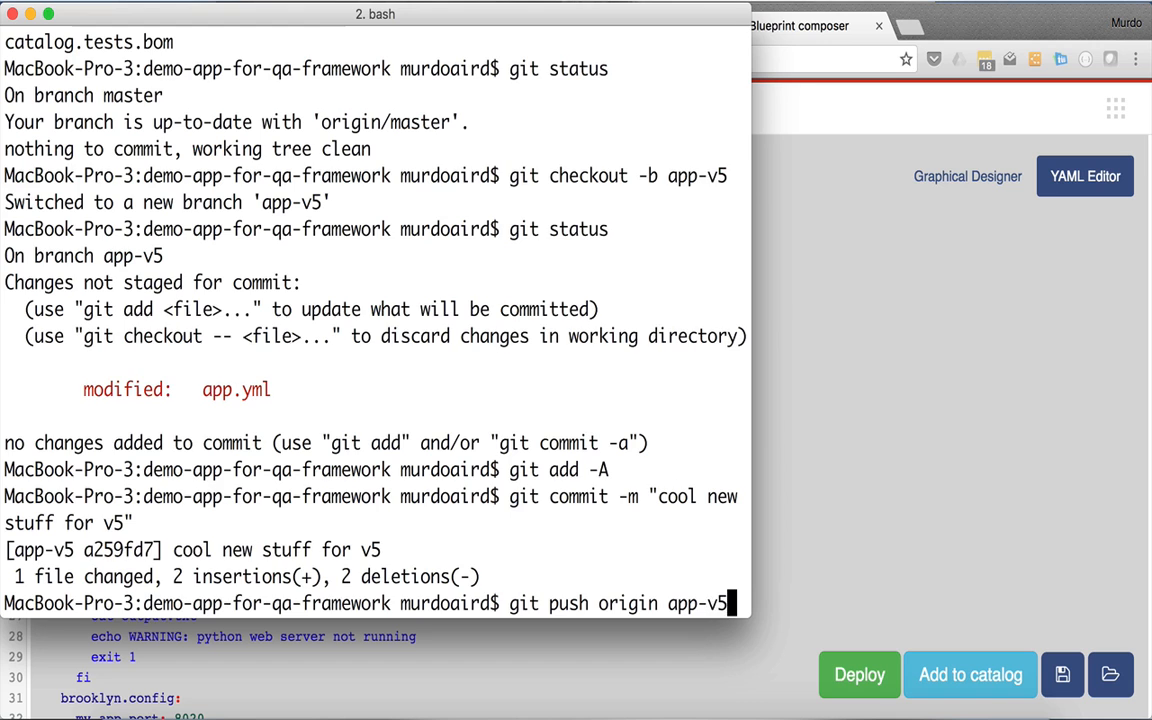
key(Return)
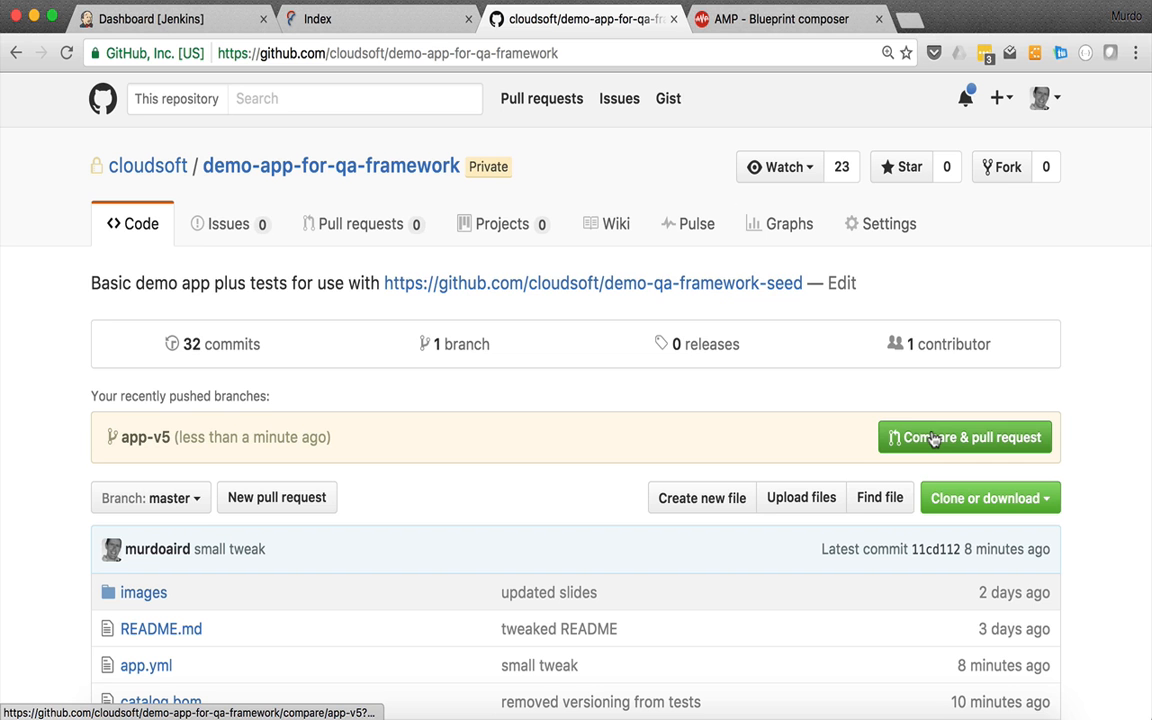
- Switch to GitHub in the browser and create a pull request from app-v5 into master, keeping the default title
click(931, 439)
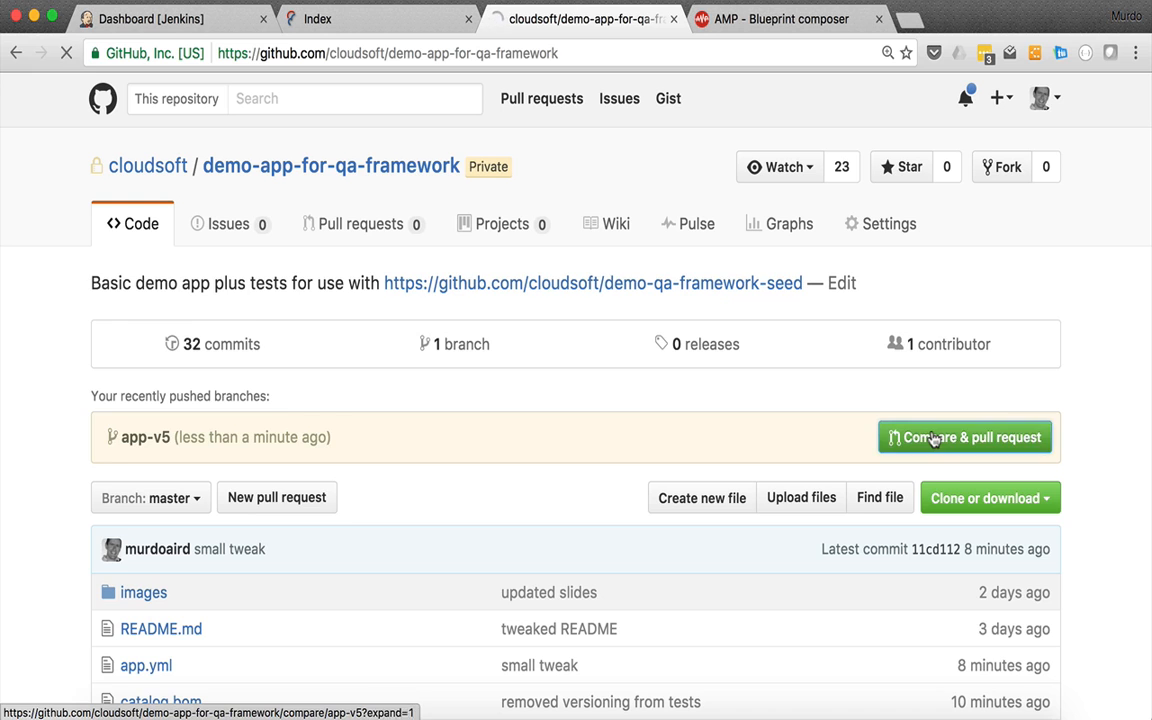
scroll(635, 496, down, 10)
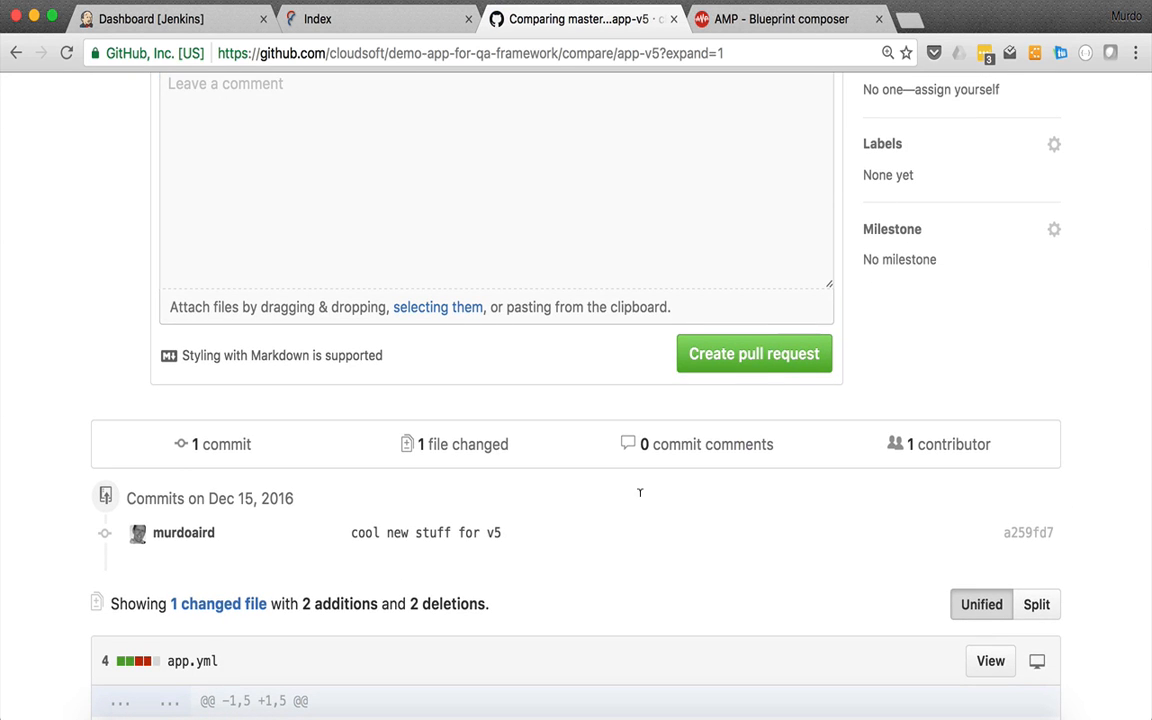
click(758, 366)
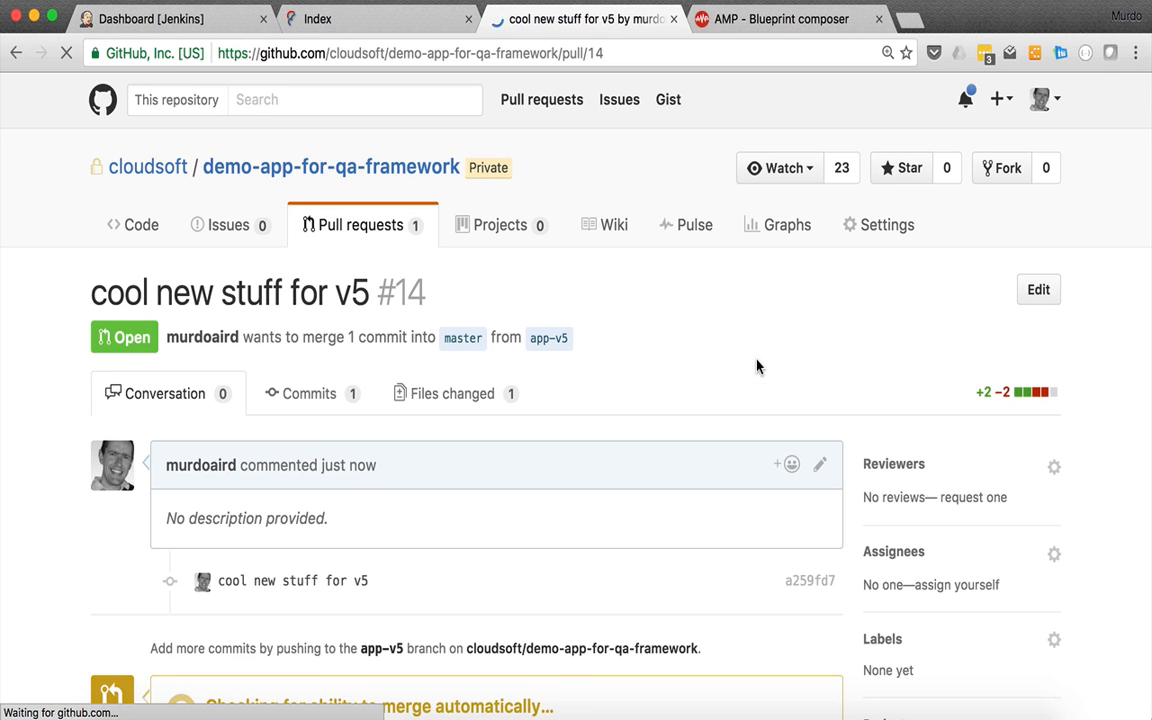
scroll(720, 440, down, 3)
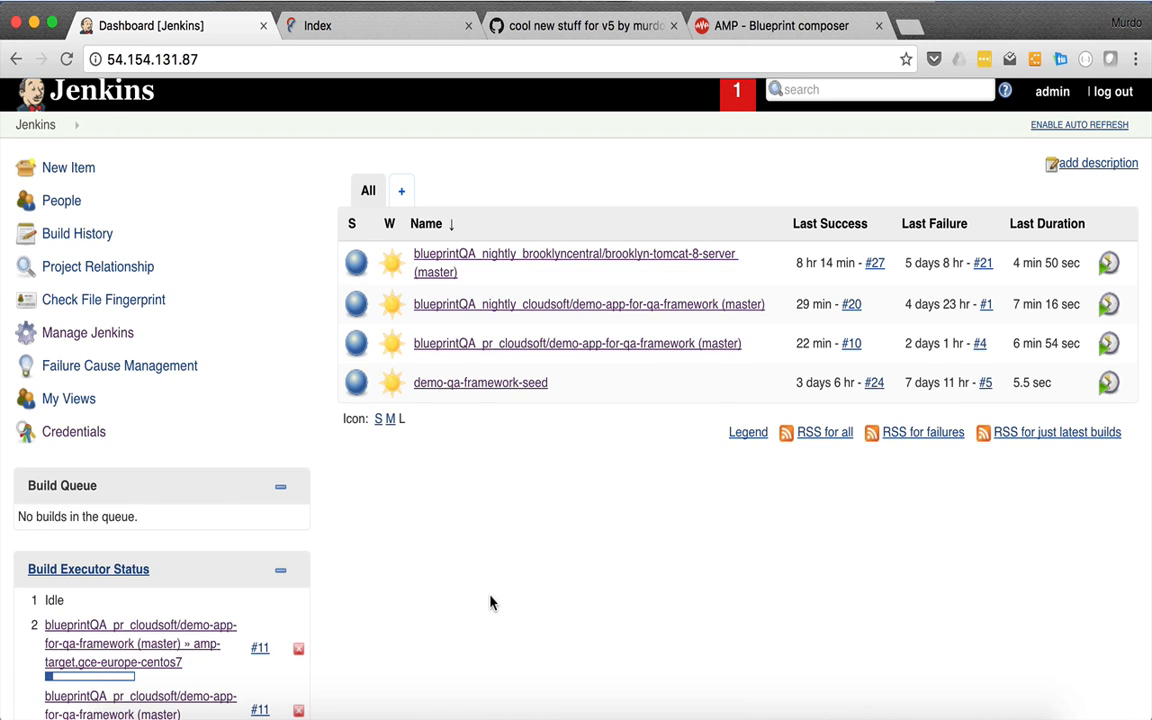
- Open the running amp-target,gce-europe-centos7 pull-request build in Jenkins, and review the build checks on the GitHub pull request
scroll(490, 602, down, 3)
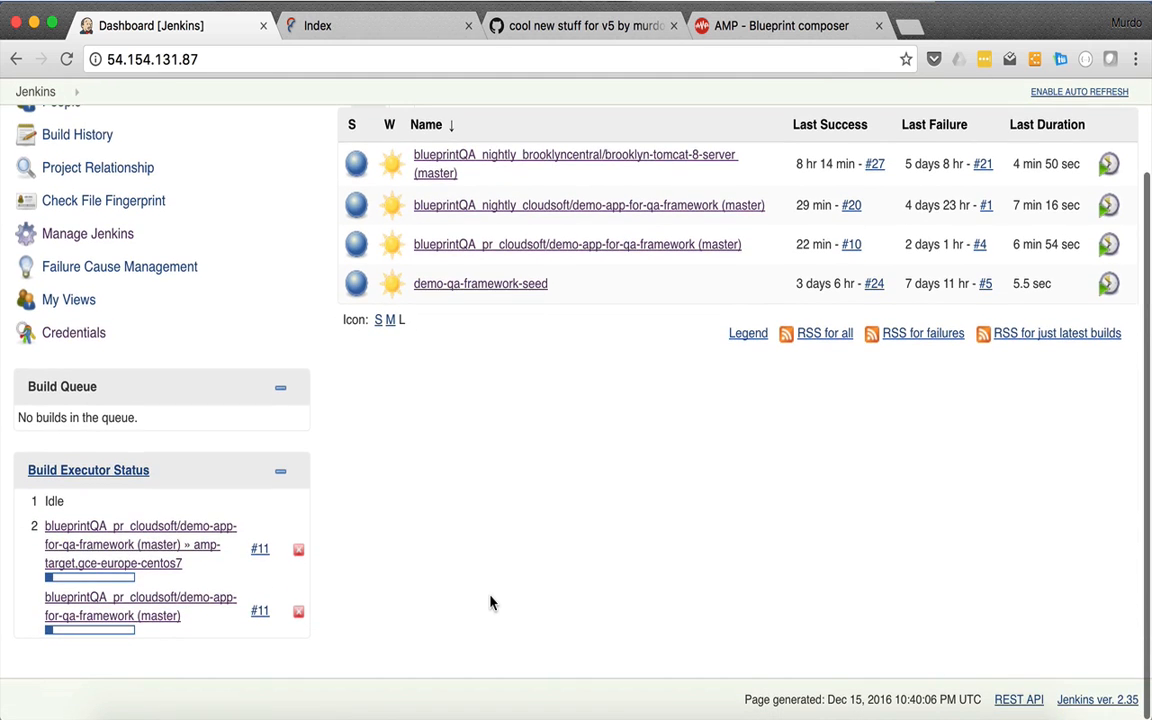
click(165, 545)
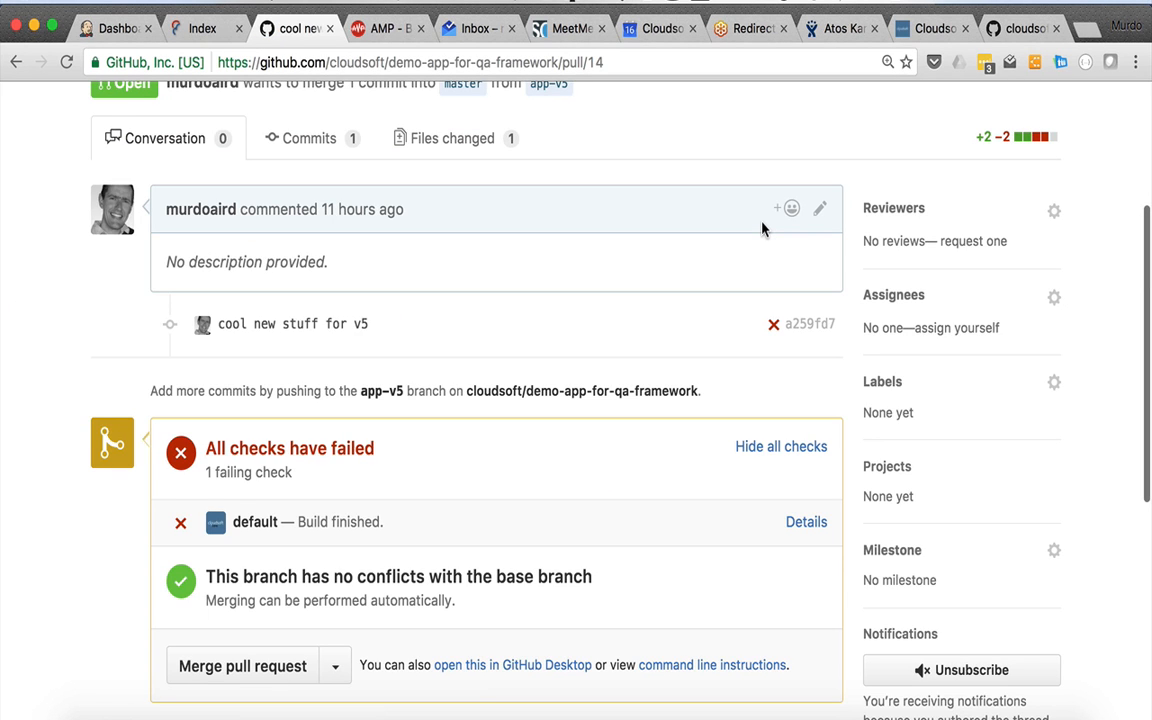
scroll(762, 230, up, 3)
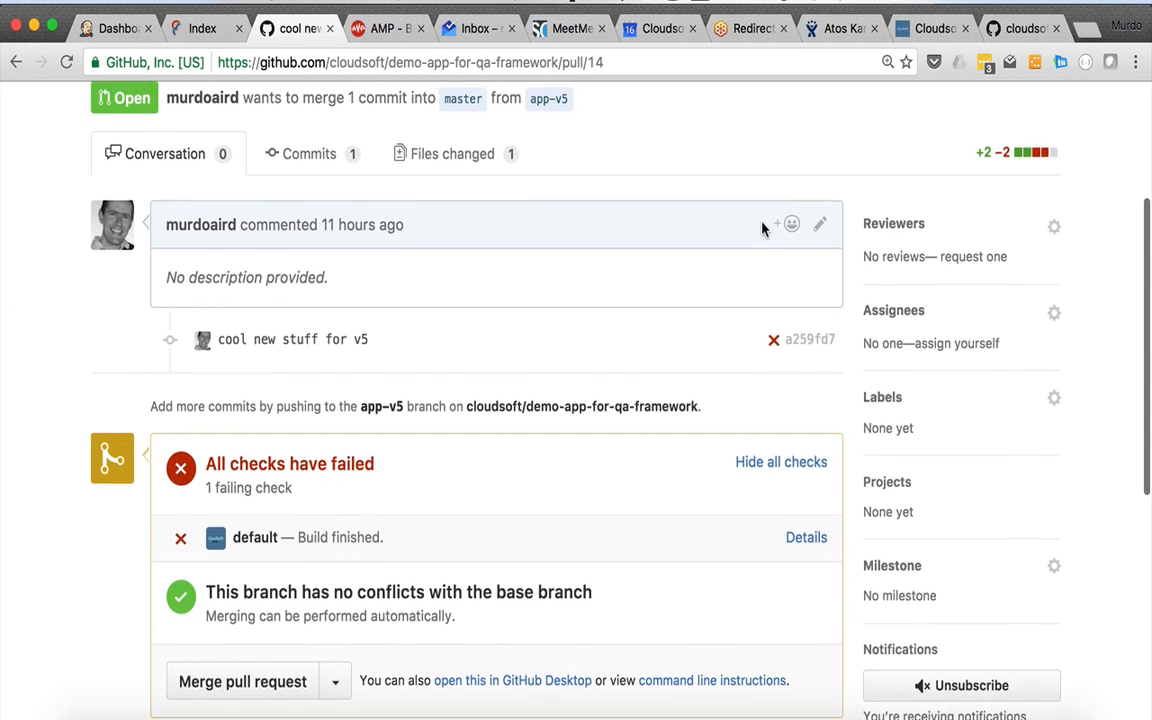
scroll(762, 230, up, 2)
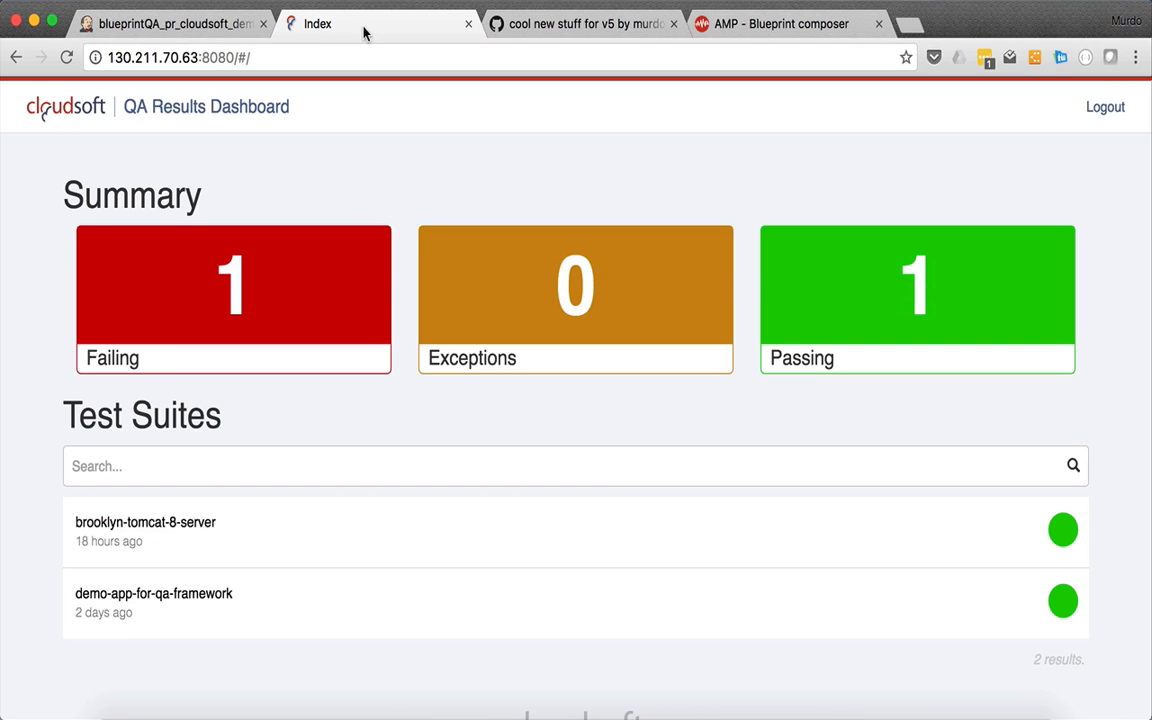
- In the QA Results Dashboard, open demo-app-for-qa-framework's 16 Dec 2016 7:10:30 result and its Test for Demo Python Application - QA Framework case
click(378, 609)
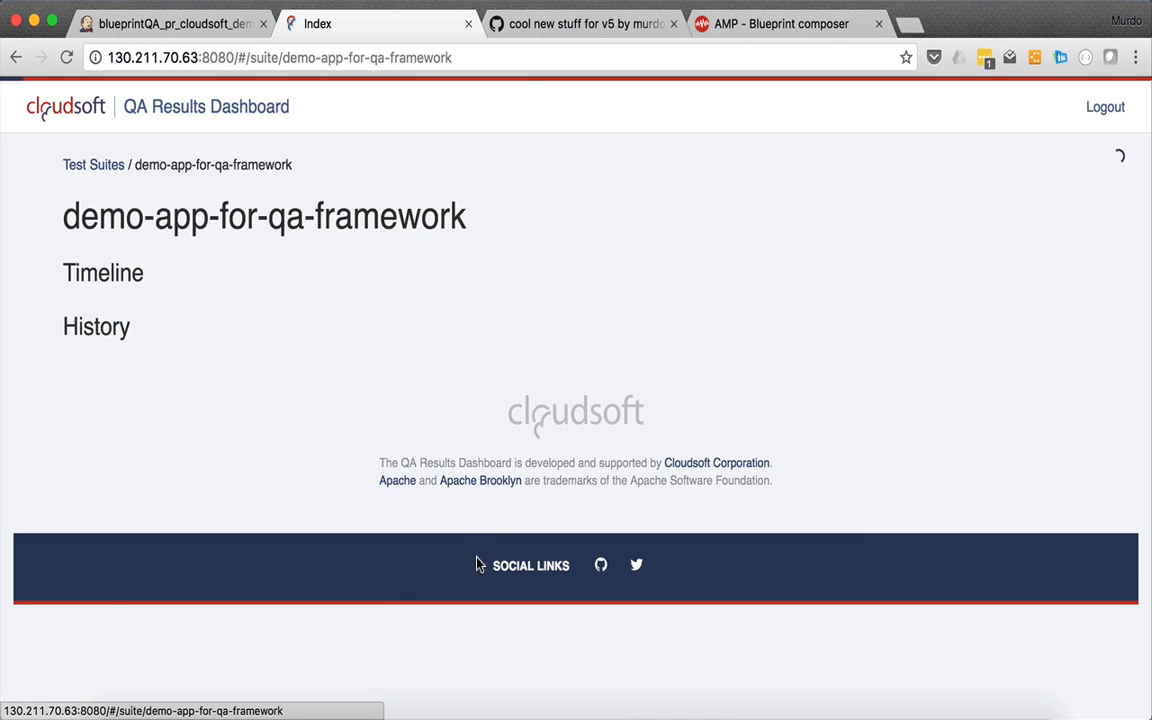
click(450, 660)
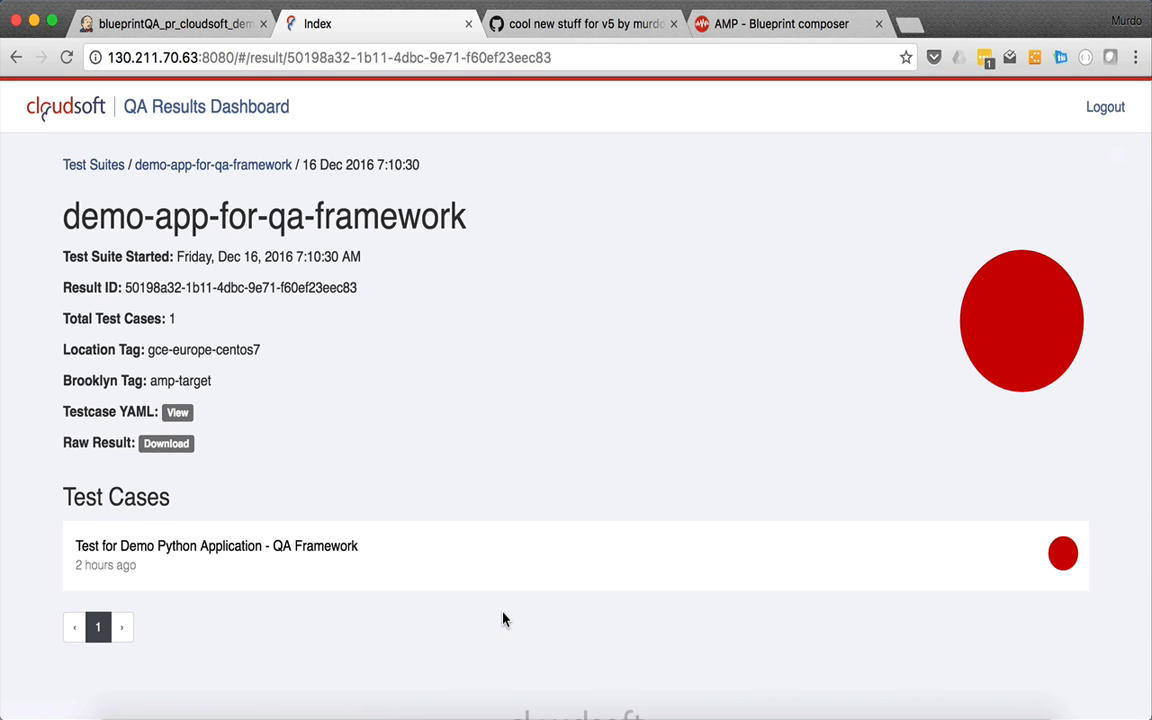
scroll(503, 618, down, 2)
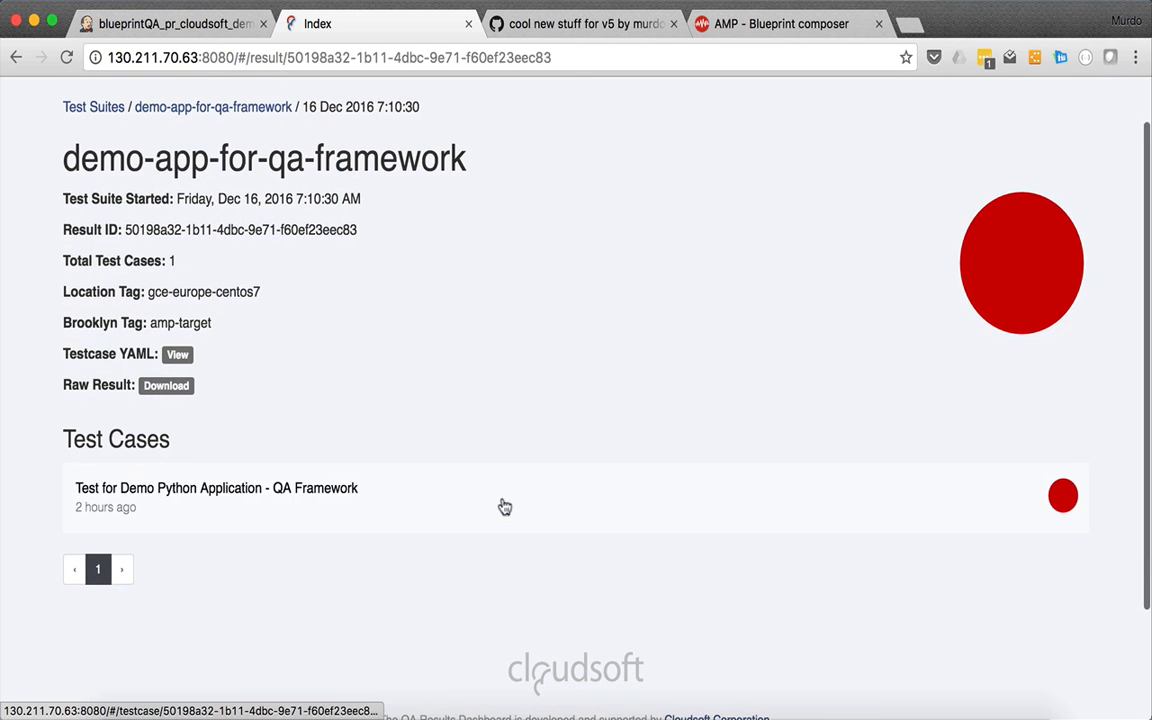
click(505, 507)
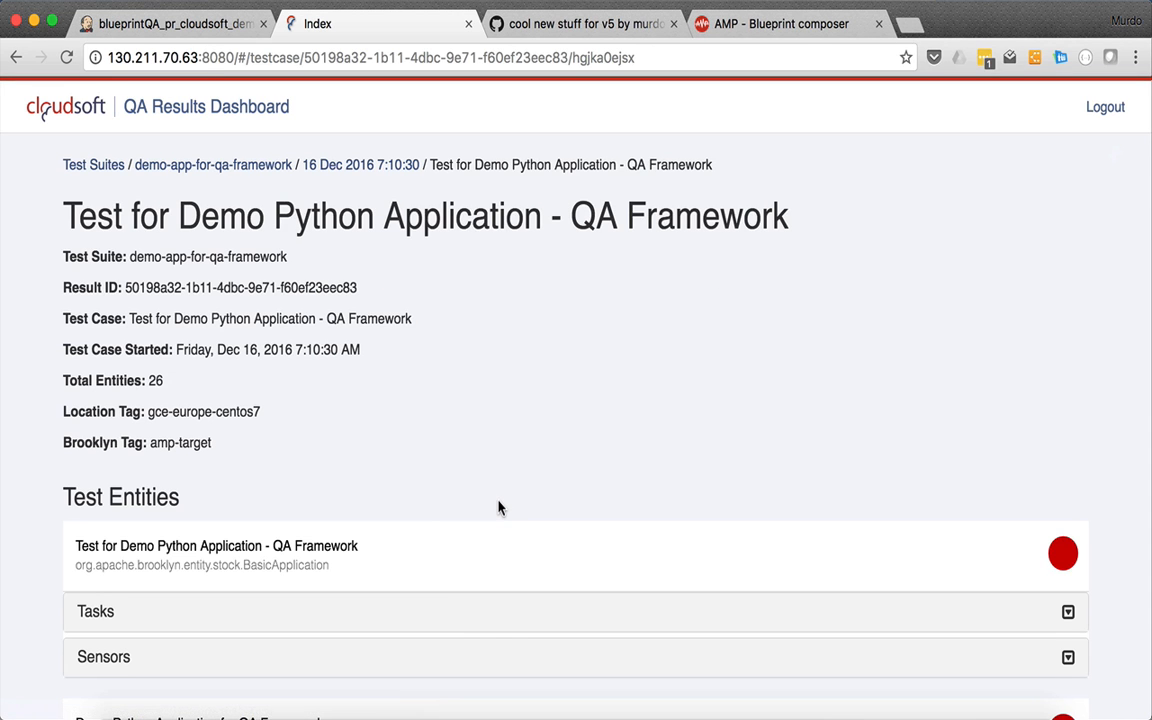
- Look through the test entities and expand the tasks of "1. Node up and running"
scroll(498, 508, down, 2)
scroll(498, 508, down, 4)
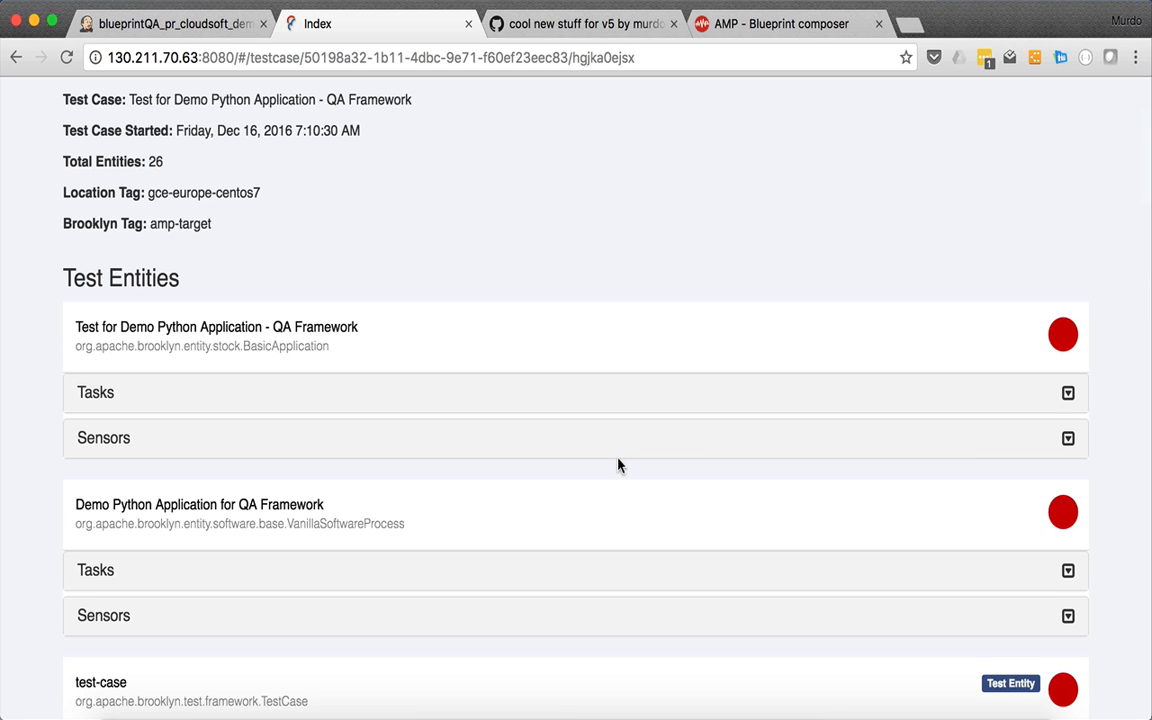
scroll(618, 464, down, 5)
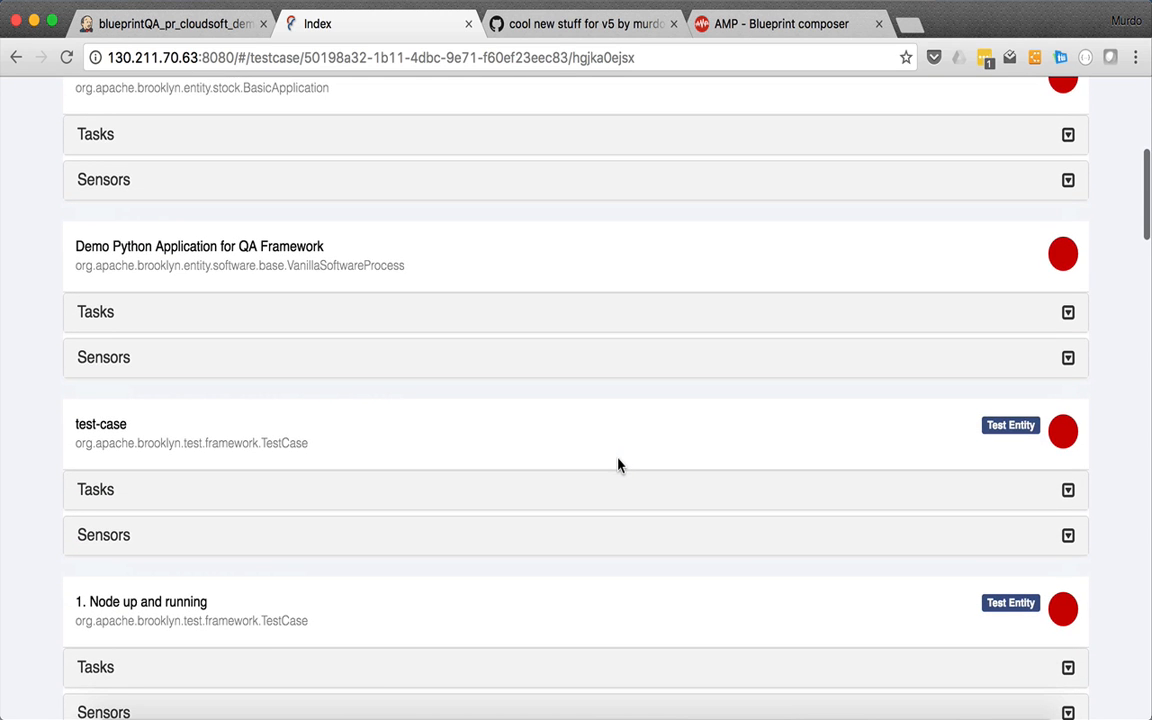
scroll(617, 463, down, 2)
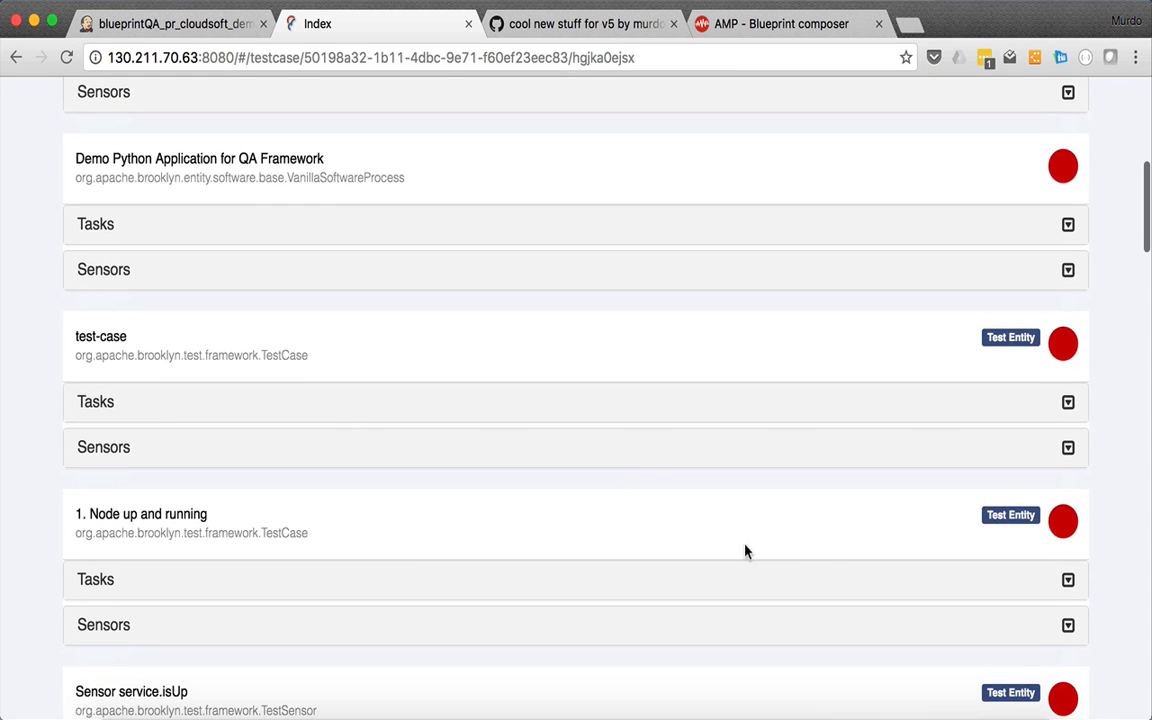
click(1068, 580)
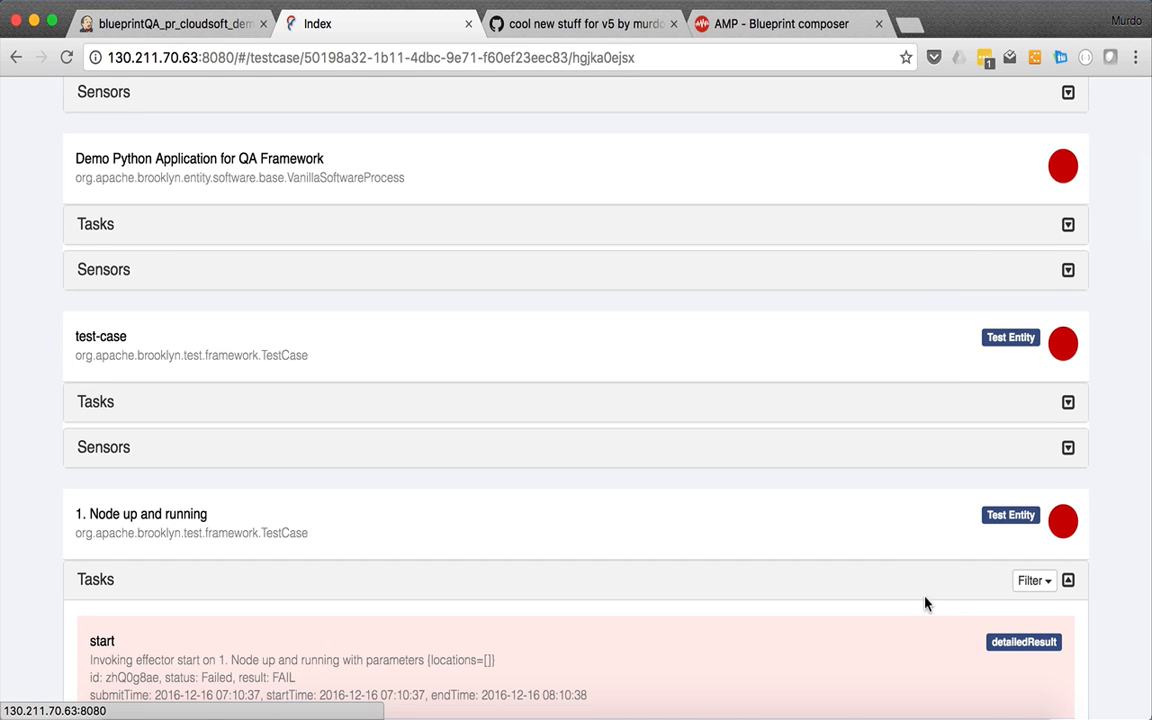